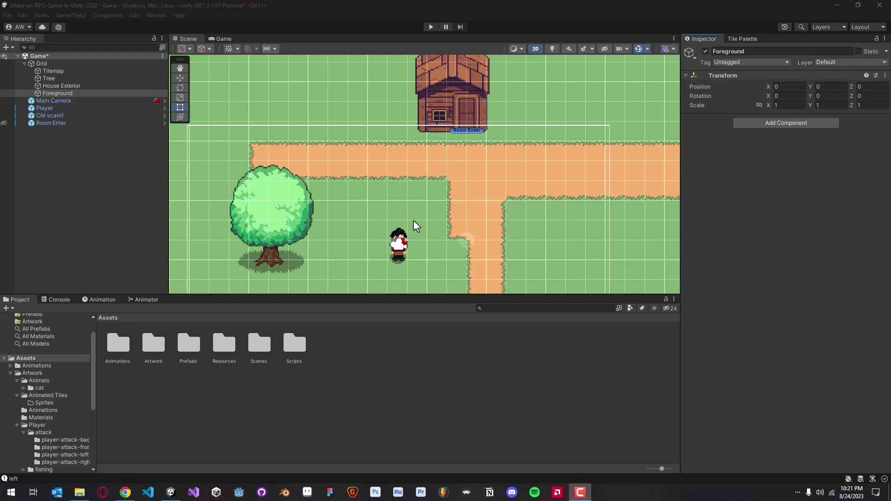
Step: Drag the Player beside the tree trunk, to about X -7.23, Y -0.82
{"action": "left_click", "coordinate": [263, 24]}
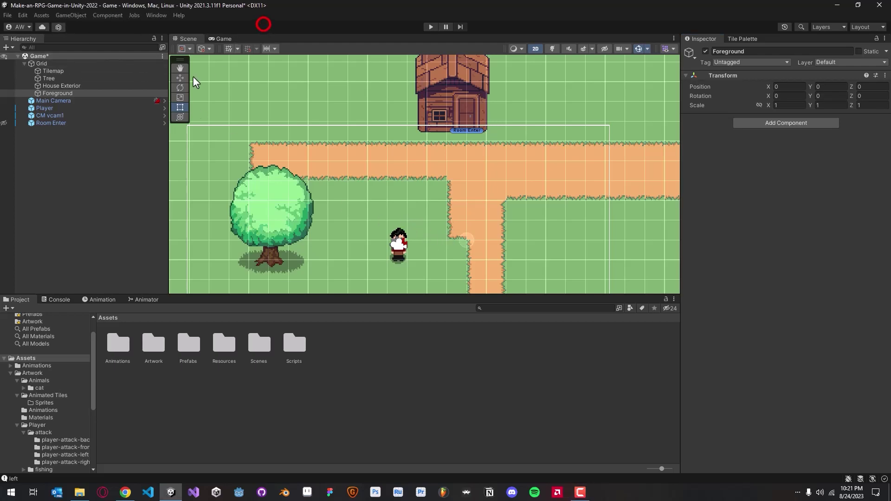
{"action": "scroll", "coordinate": [331, 211], "scroll_direction": "down", "scroll_amount": 2}
{"action": "middle_click_drag", "start_coordinate": [357, 225], "coordinate": [461, 148]}
{"action": "scroll", "coordinate": [499, 174], "scroll_direction": "up", "scroll_amount": 2}
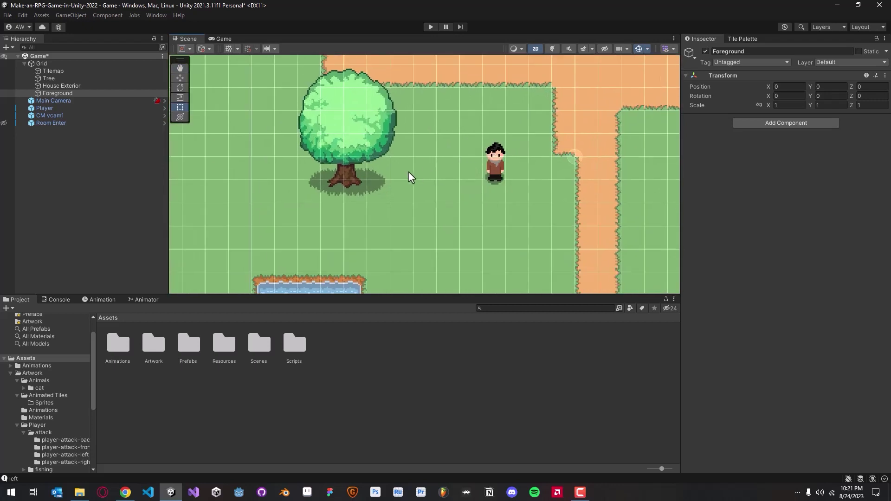
{"action": "middle_click_drag", "start_coordinate": [408, 171], "coordinate": [501, 200]}
{"action": "left_click", "coordinate": [588, 191]}
{"action": "left_click_drag", "start_coordinate": [588, 191], "coordinate": [495, 203]}
Step: In Project Settings > Graphics, set Transparency Sort Mode to Custom Axis
{"action": "left_click", "coordinate": [22, 15]}
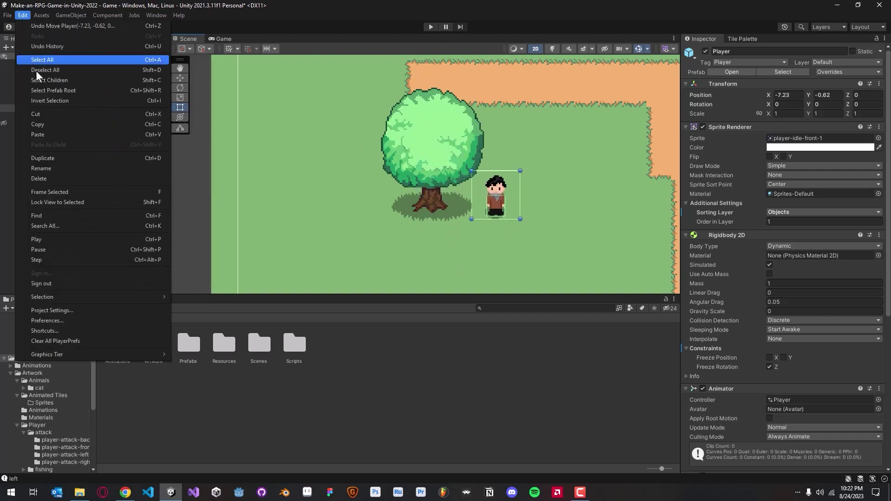
{"action": "left_click", "coordinate": [60, 310]}
{"action": "left_click", "coordinate": [519, 183]}
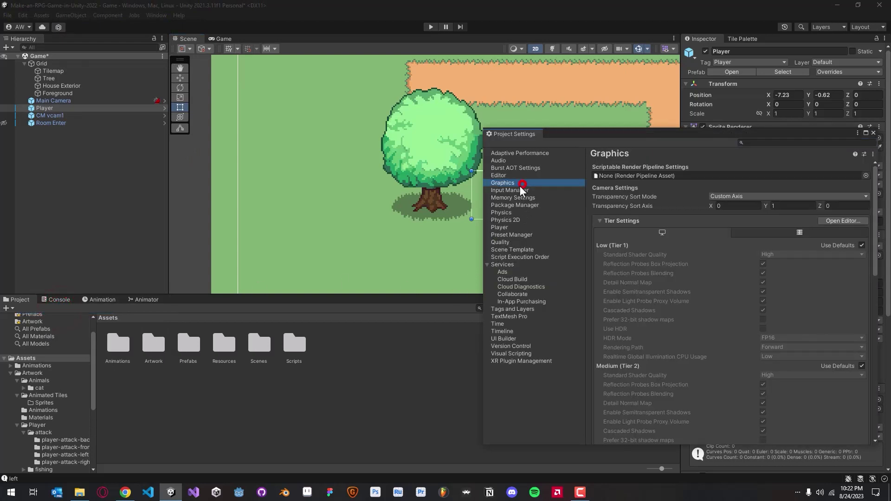
{"action": "left_click", "coordinate": [720, 196]}
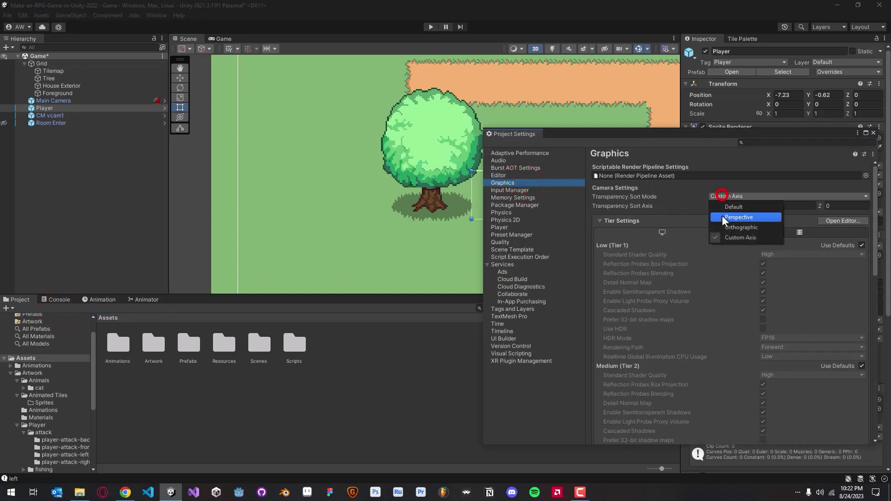
{"action": "left_click", "coordinate": [734, 209]}
{"action": "left_click", "coordinate": [719, 195]}
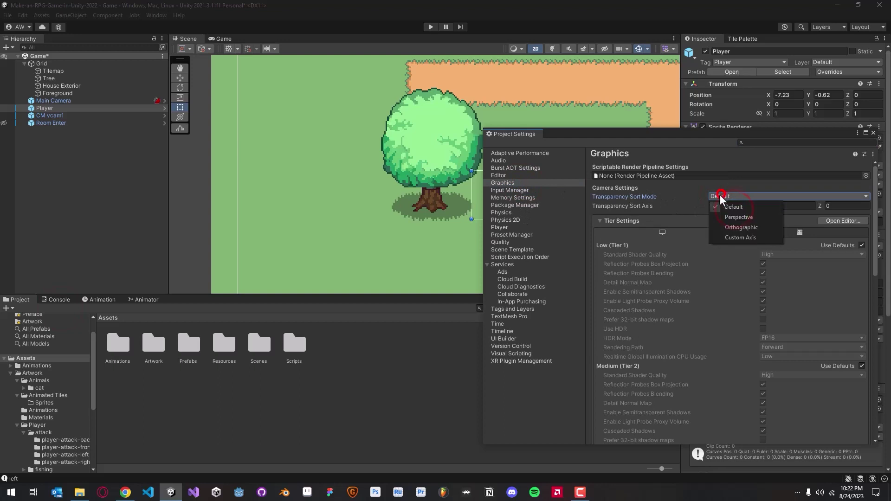
{"action": "left_click", "coordinate": [662, 196]}
{"action": "left_click", "coordinate": [714, 197]}
{"action": "left_click", "coordinate": [741, 238]}
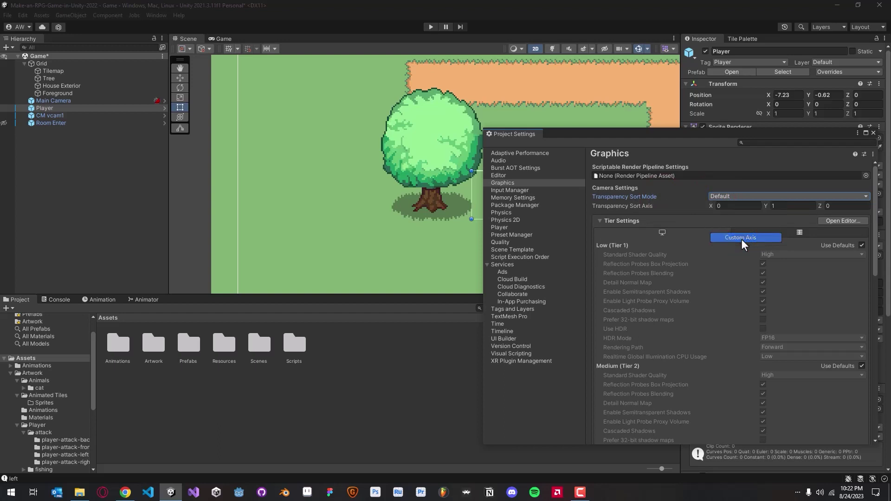
Step: Set the Transparency Sort Axis to X 0, Y 1, Z 0
{"action": "left_click", "coordinate": [736, 207]}
{"action": "left_click", "coordinate": [783, 202]}
{"action": "left_click_drag", "start_coordinate": [819, 205], "coordinate": [829, 206]}
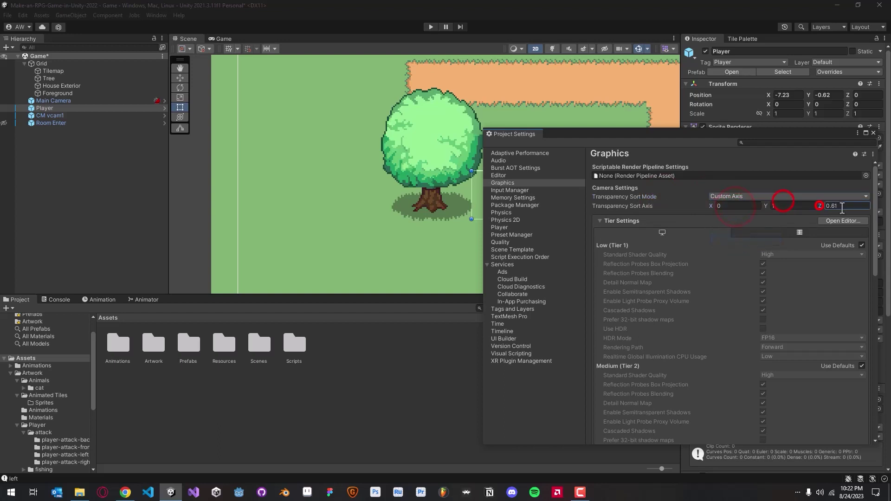
{"action": "left_click", "coordinate": [842, 206]}
{"action": "double_click", "coordinate": [840, 208]}
{"action": "type", "text": "0"}
{"action": "left_click", "coordinate": [701, 192]}
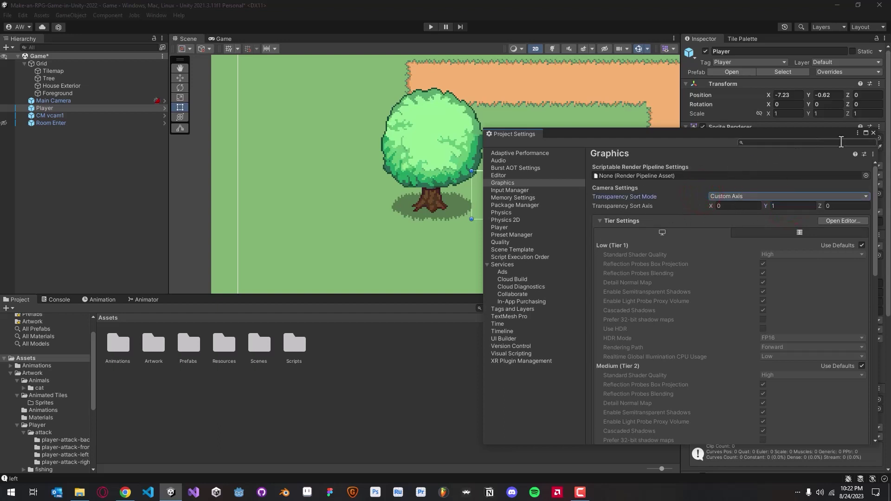
Step: Close Project Settings and select the tree to inspect its Capsule Collider 2D
{"action": "left_click", "coordinate": [873, 134]}
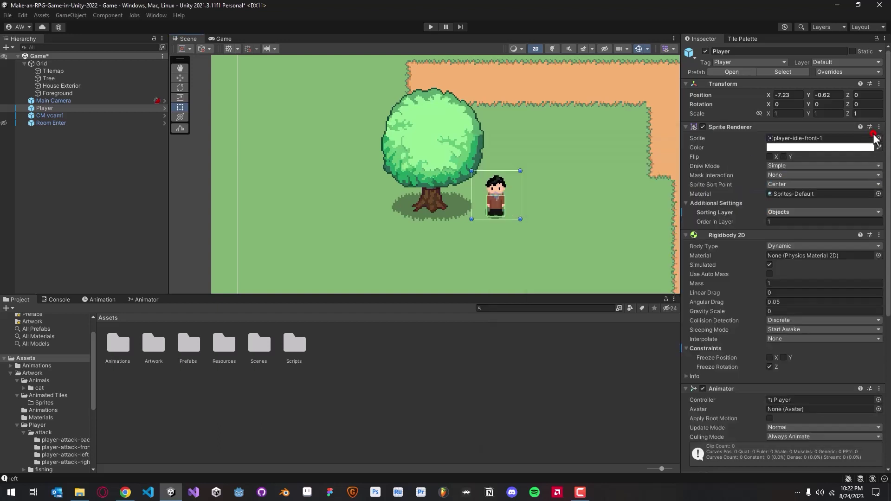
{"action": "left_click", "coordinate": [397, 161]}
{"action": "left_click", "coordinate": [503, 184]}
{"action": "left_click", "coordinate": [428, 140]}
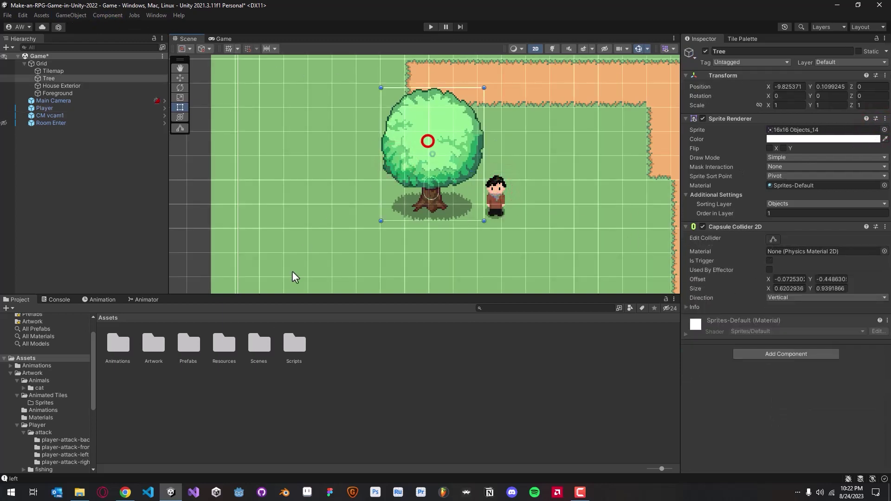
Step: Navigate the Project window from Assets into the Artwork folder
{"action": "double_click", "coordinate": [114, 351]}
{"action": "left_click", "coordinate": [107, 319]}
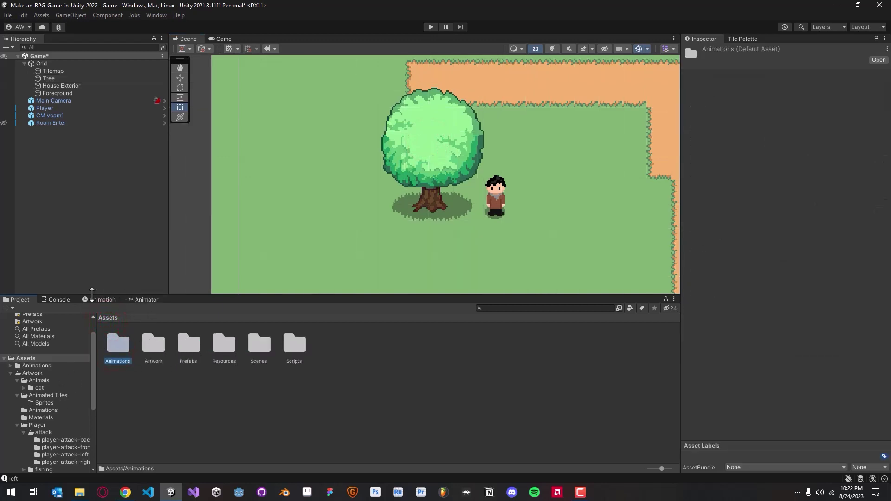
{"action": "double_click", "coordinate": [157, 355]}
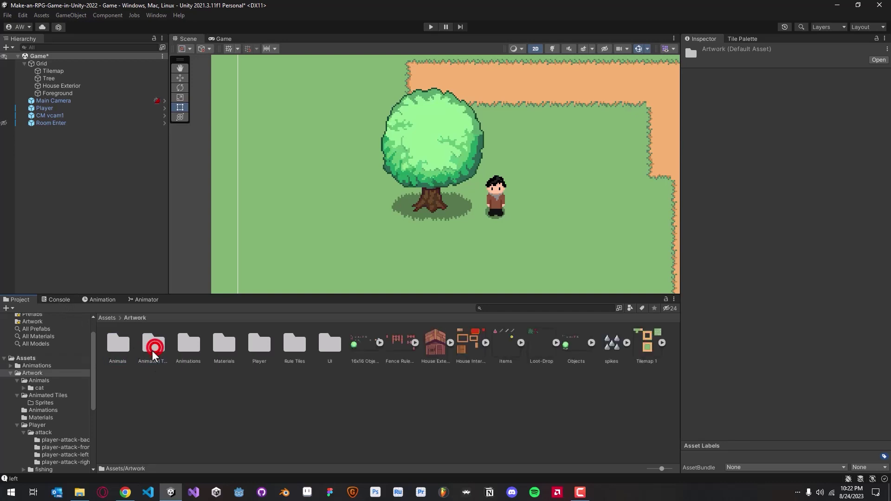
Step: Reimport the 16x16 Objects sheet, applying Single, then Multiple sprite mode
{"action": "left_click", "coordinate": [355, 348]}
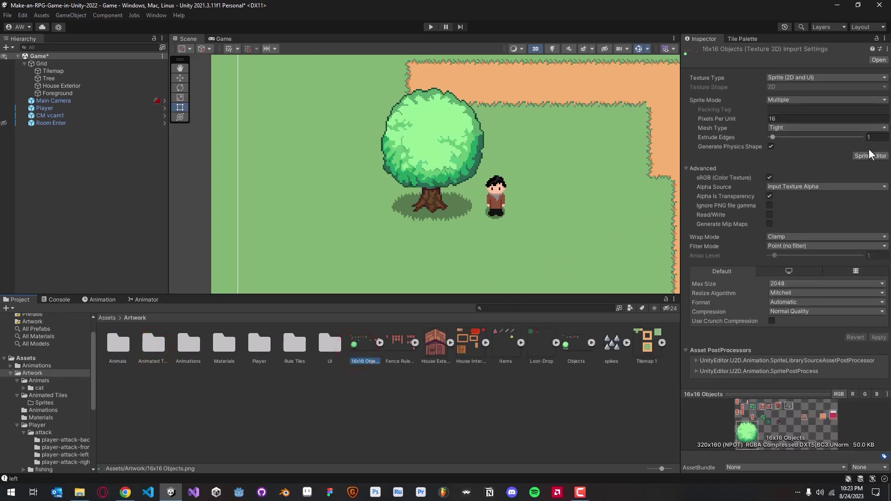
{"action": "left_click", "coordinate": [789, 99]}
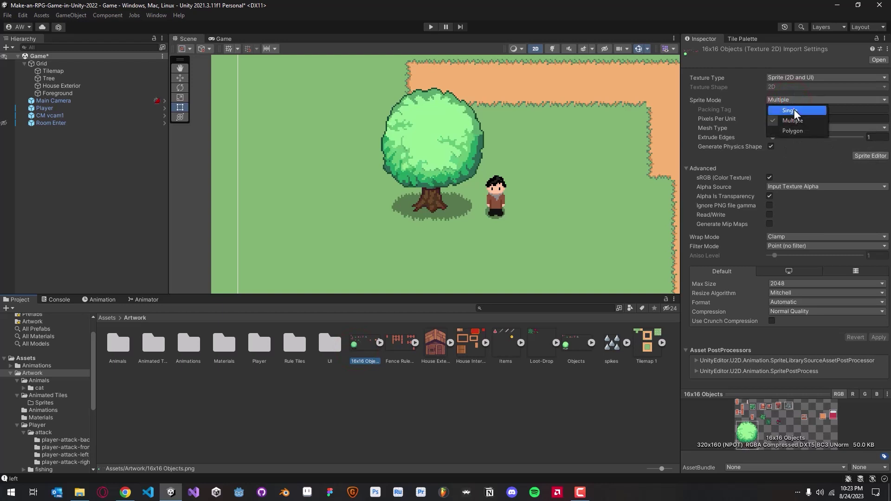
{"action": "left_click", "coordinate": [793, 110]}
{"action": "left_click", "coordinate": [791, 100]}
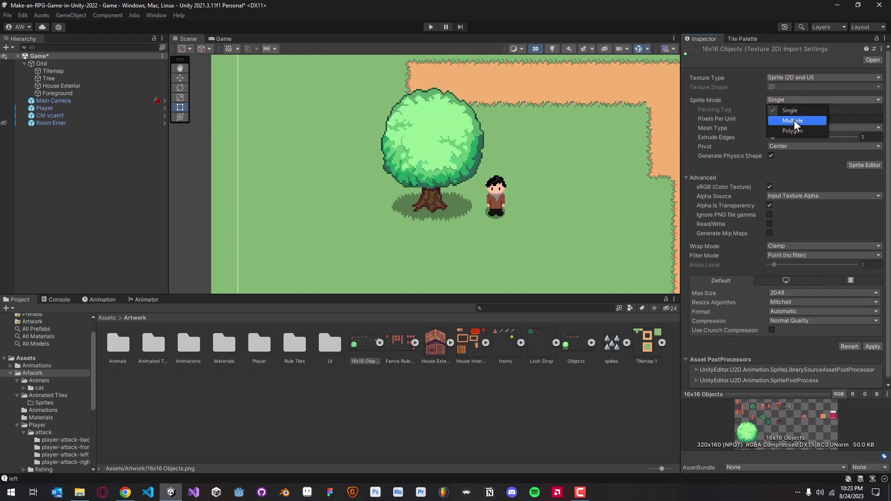
{"action": "left_click", "coordinate": [792, 120]}
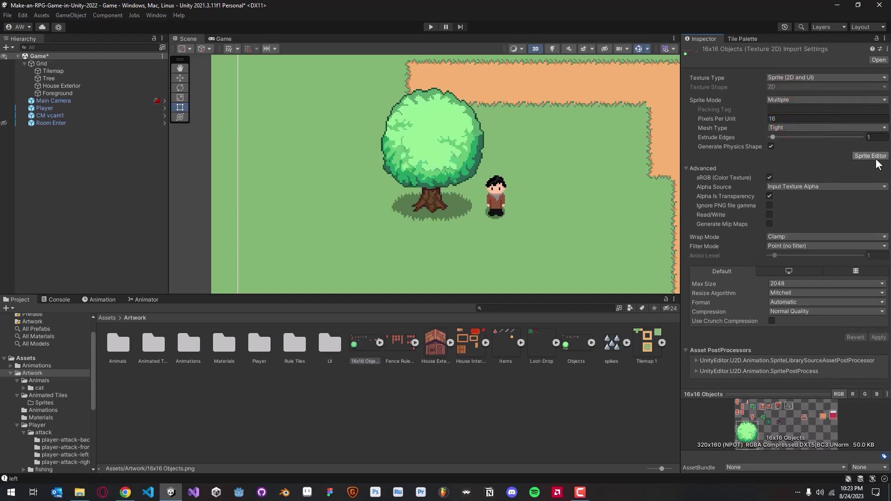
{"action": "left_click", "coordinate": [815, 100]}
{"action": "left_click", "coordinate": [800, 110]}
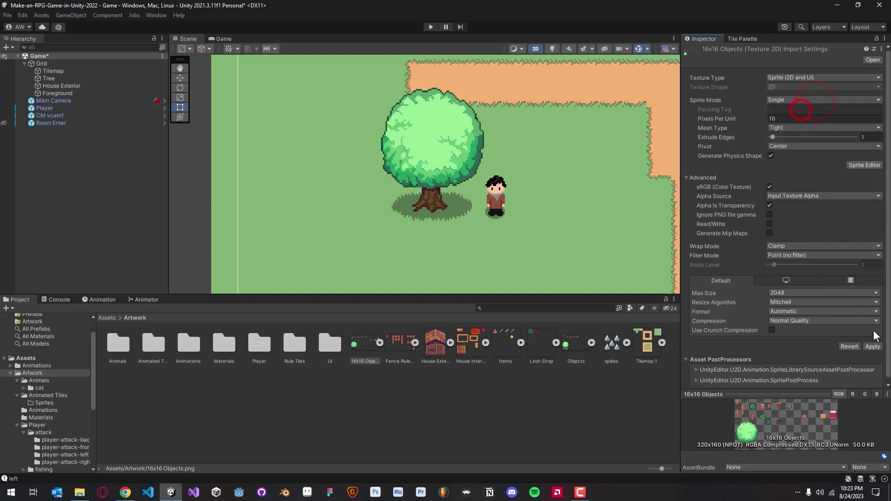
{"action": "left_click", "coordinate": [872, 346]}
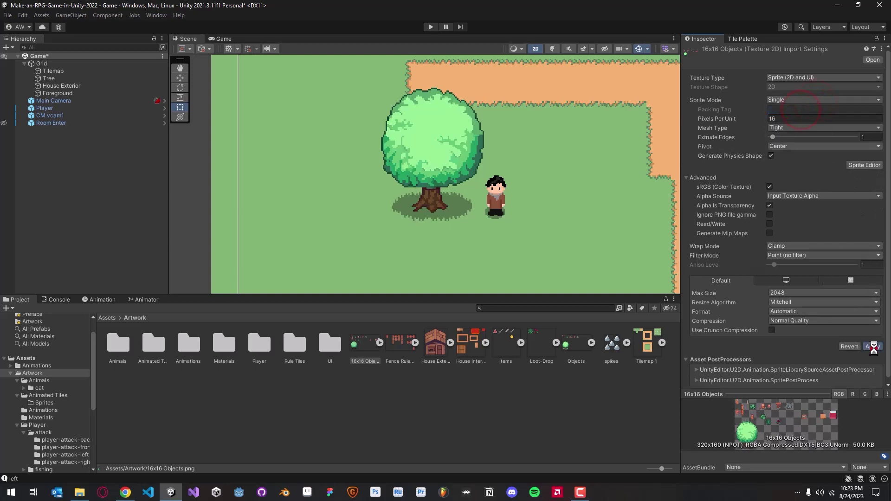
{"action": "left_click", "coordinate": [828, 101]}
{"action": "left_click", "coordinate": [817, 118]}
{"action": "left_click", "coordinate": [876, 338]}
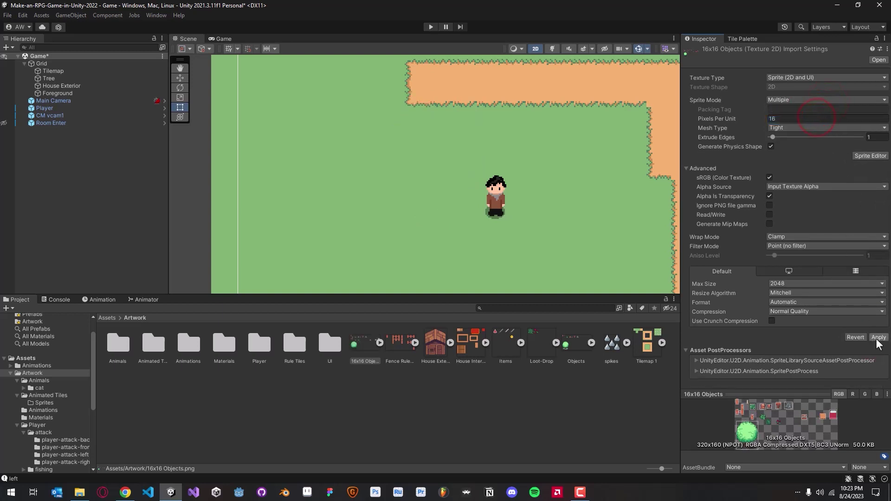
Step: Open the 16x16 Objects sheet in the Sprite Editor with the alpha view on
{"action": "left_click", "coordinate": [869, 157]}
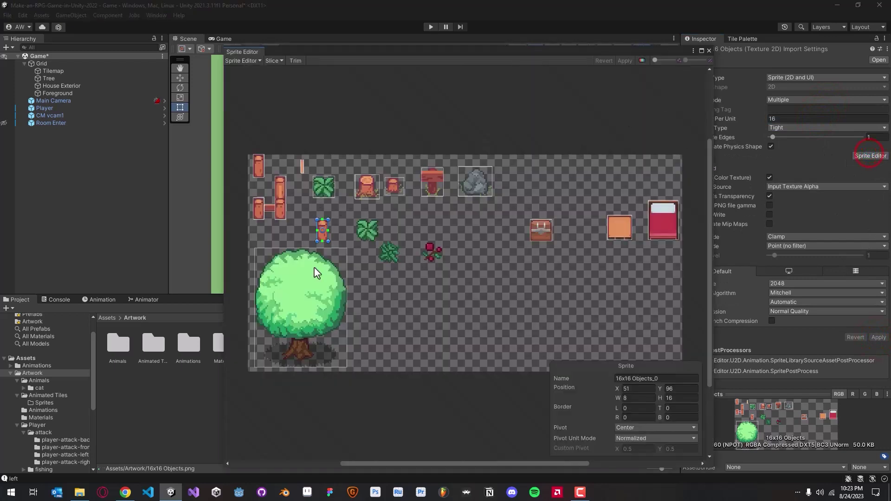
{"action": "left_click", "coordinate": [320, 287]}
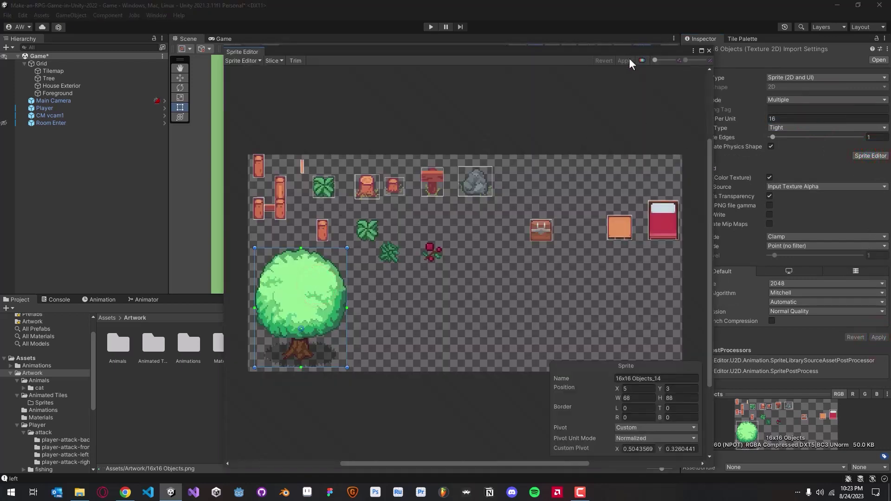
{"action": "left_click", "coordinate": [640, 60]}
{"action": "scroll", "coordinate": [392, 255], "scroll_direction": "up", "scroll_amount": 6}
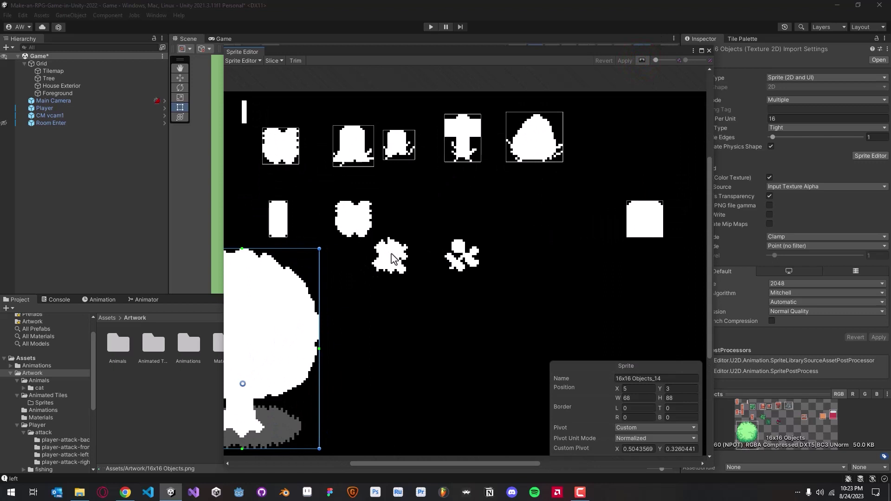
Step: Slice the small bush out as its own sprite rectangle
{"action": "left_click_drag", "start_coordinate": [372, 231], "coordinate": [433, 300]}
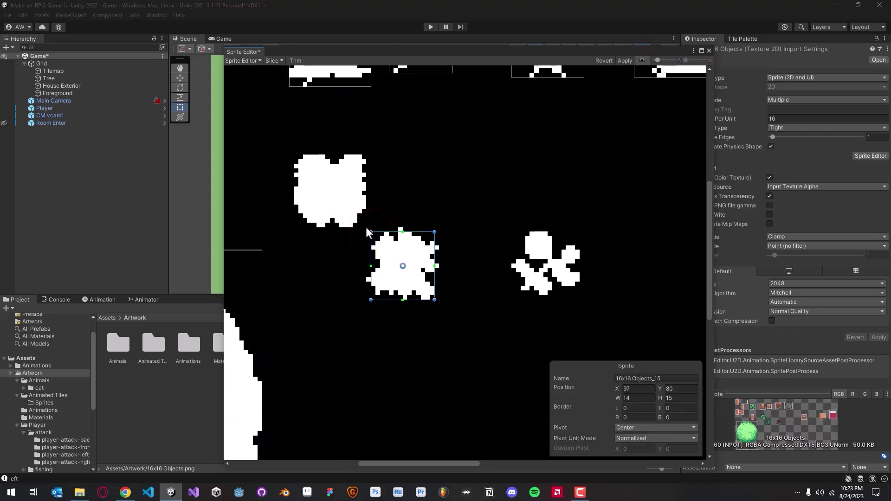
{"action": "left_click_drag", "start_coordinate": [366, 224], "coordinate": [435, 303]}
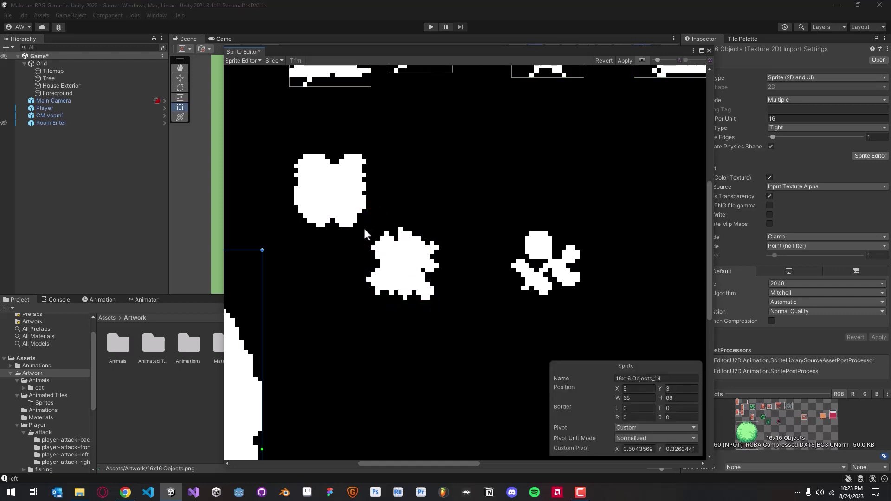
{"action": "left_click_drag", "start_coordinate": [362, 228], "coordinate": [438, 300]}
{"action": "key", "text": "ctrl+z"}
{"action": "left_click_drag", "start_coordinate": [369, 226], "coordinate": [420, 293]}
{"action": "key", "text": "ctrl+z"}
{"action": "left_click_drag", "start_coordinate": [366, 226], "coordinate": [438, 301]}
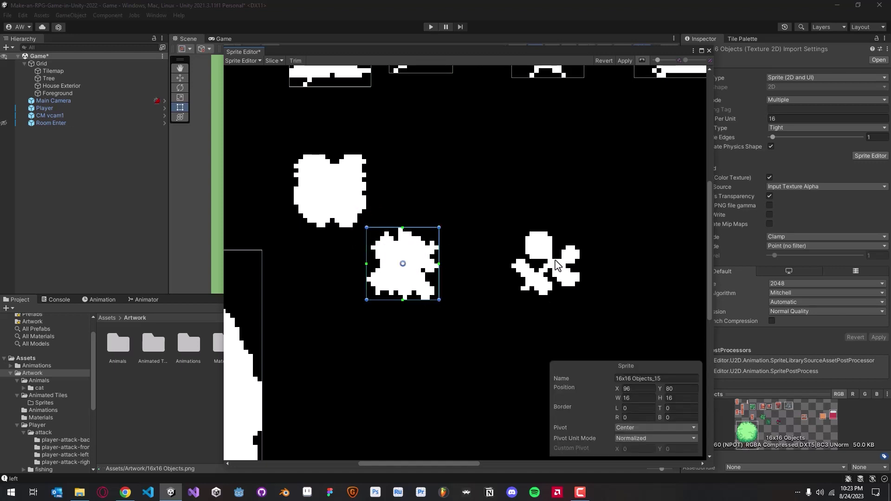
Step: Slice the flower cluster out as its own sprite, 15×14 at X 128, Y 81
{"action": "left_click_drag", "start_coordinate": [511, 227], "coordinate": [580, 295]}
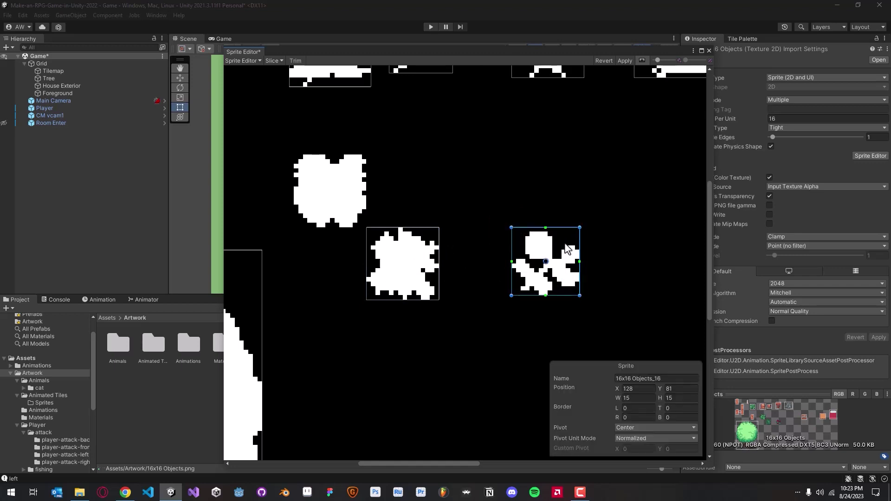
{"action": "key", "text": "Delete"}
{"action": "left_click_drag", "start_coordinate": [506, 230], "coordinate": [579, 286]}
{"action": "key", "text": "ctrl+z"}
{"action": "left_click_drag", "start_coordinate": [510, 229], "coordinate": [547, 265]}
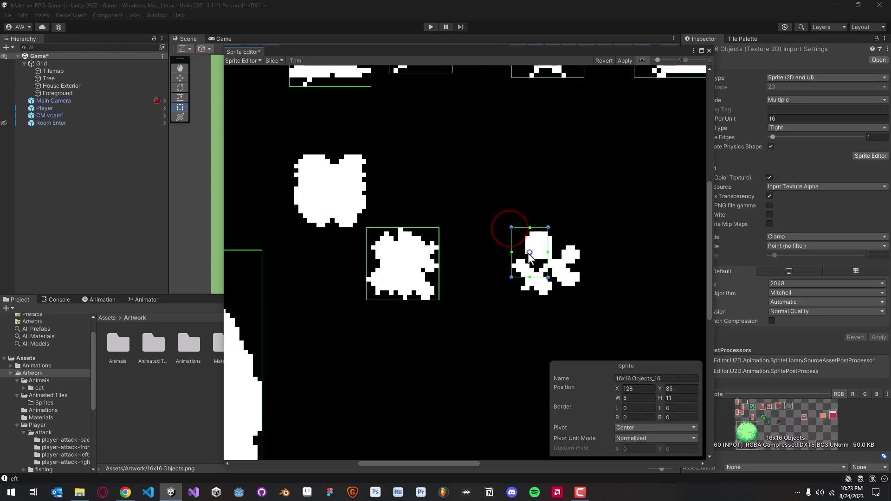
{"action": "key", "text": "ctrl+z"}
{"action": "left_click_drag", "start_coordinate": [512, 231], "coordinate": [579, 294]}
Step: Pan and zoom the sheet to bring the whole tree sprite into view
{"action": "scroll", "coordinate": [368, 205], "scroll_direction": "down", "scroll_amount": 3}
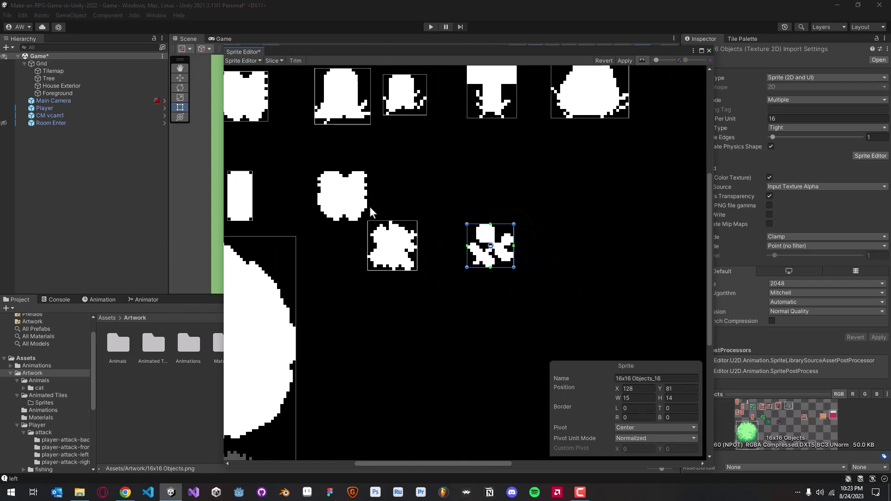
{"action": "scroll", "coordinate": [369, 251], "scroll_direction": "up", "scroll_amount": 5}
{"action": "middle_click_drag", "start_coordinate": [368, 252], "coordinate": [538, 194]}
{"action": "scroll", "coordinate": [532, 197], "scroll_direction": "down", "scroll_amount": 6}
{"action": "middle_click_drag", "start_coordinate": [504, 236], "coordinate": [427, 231]}
{"action": "scroll", "coordinate": [580, 185], "scroll_direction": "down", "scroll_amount": 2}
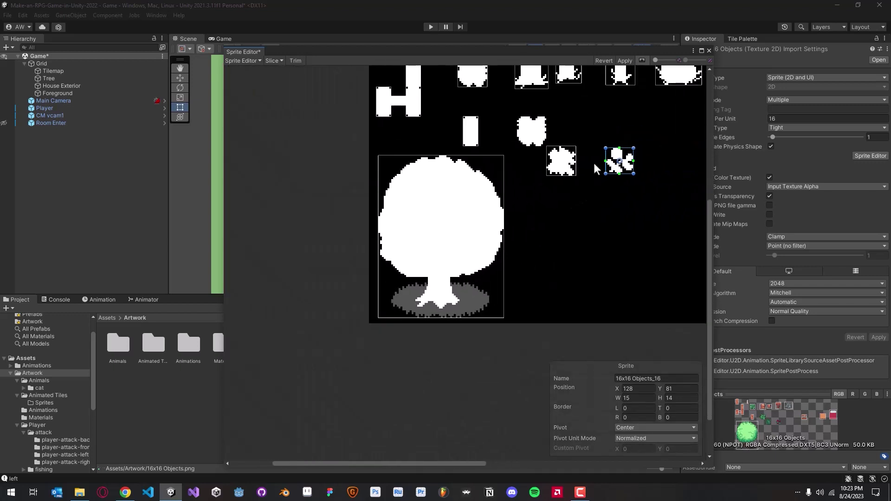
Step: Apply the new slices, nudge the tree sprite's pivot slightly, and apply again
{"action": "left_click", "coordinate": [624, 64]}
{"action": "left_click", "coordinate": [433, 218]}
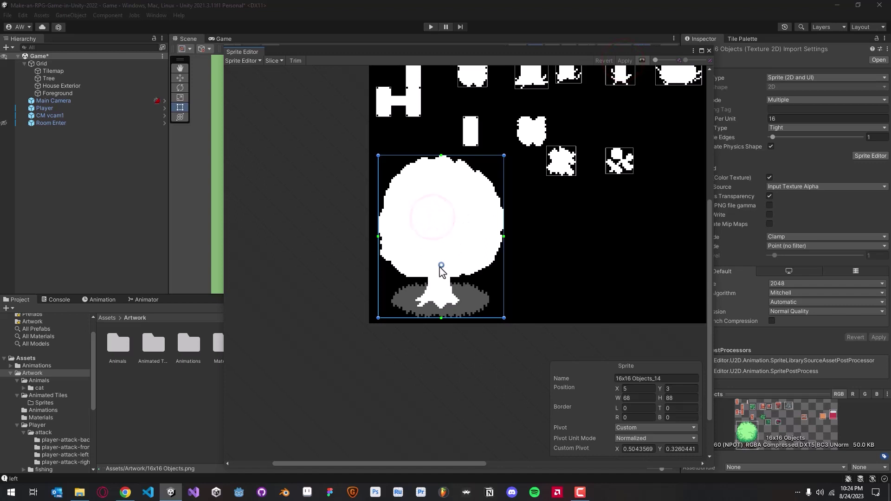
{"action": "left_click_drag", "start_coordinate": [441, 266], "coordinate": [441, 266]}
{"action": "scroll", "coordinate": [640, 90], "scroll_direction": "down", "scroll_amount": 2}
{"action": "left_click", "coordinate": [625, 61]}
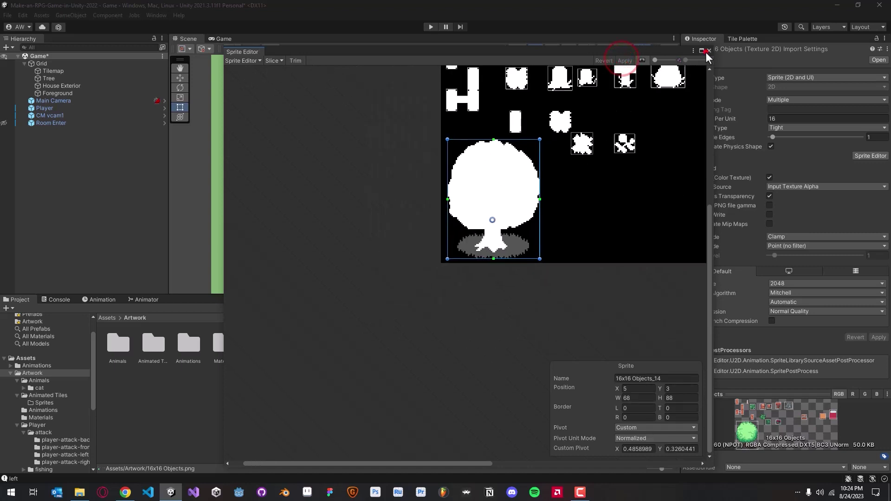
Step: Close the Sprite Editor and drop 16x16 Objects_14 into the scene at X -1.195, Y -2.103
{"action": "left_click", "coordinate": [709, 50]}
{"action": "scroll", "coordinate": [469, 219], "scroll_direction": "down", "scroll_amount": 4}
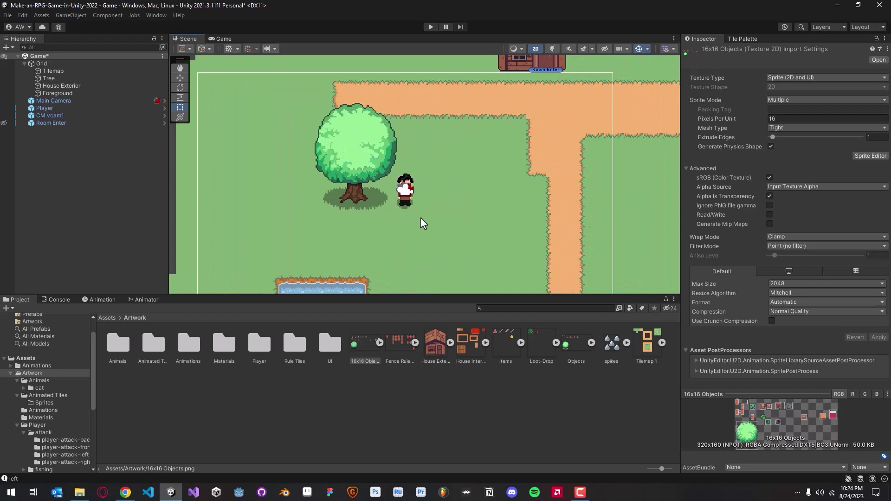
{"action": "left_click", "coordinate": [379, 343]}
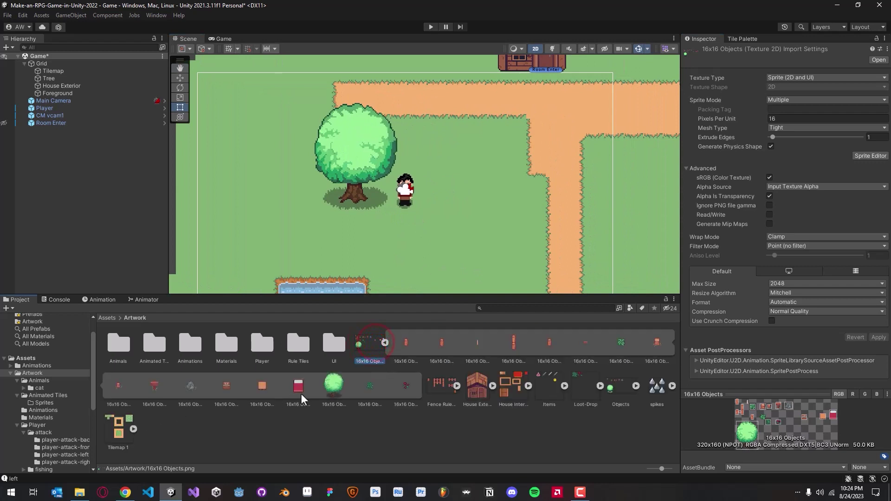
{"action": "left_click", "coordinate": [320, 426]}
{"action": "left_click_drag", "start_coordinate": [332, 390], "coordinate": [522, 218]}
{"action": "scroll", "coordinate": [510, 223], "scroll_direction": "down", "scroll_amount": 2}
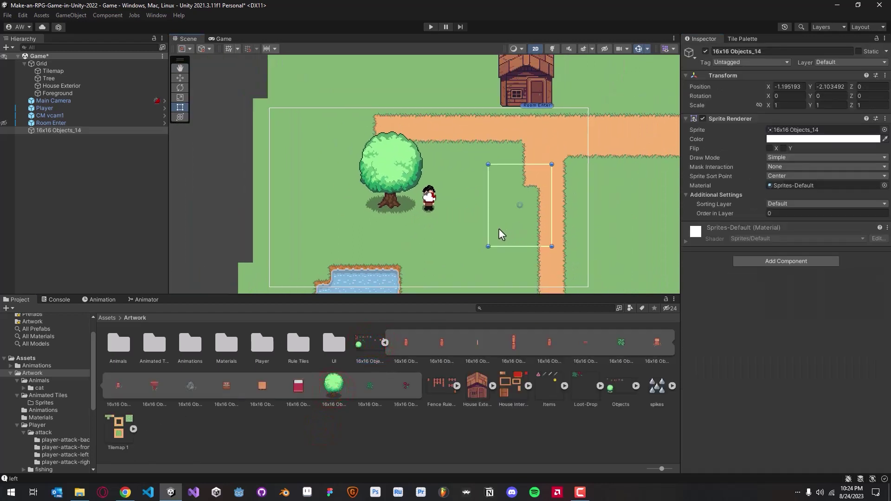
{"action": "middle_click_drag", "start_coordinate": [498, 228], "coordinate": [409, 221]}
Step: Set the new tree's Sprite Renderer to the Default sorting layer with Order in Layer 1
{"action": "left_click", "coordinate": [70, 131]}
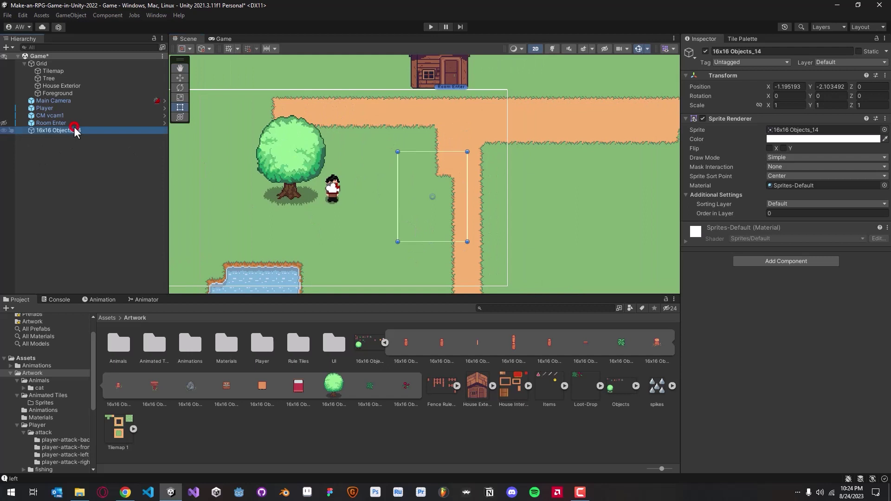
{"action": "left_click", "coordinate": [780, 204]}
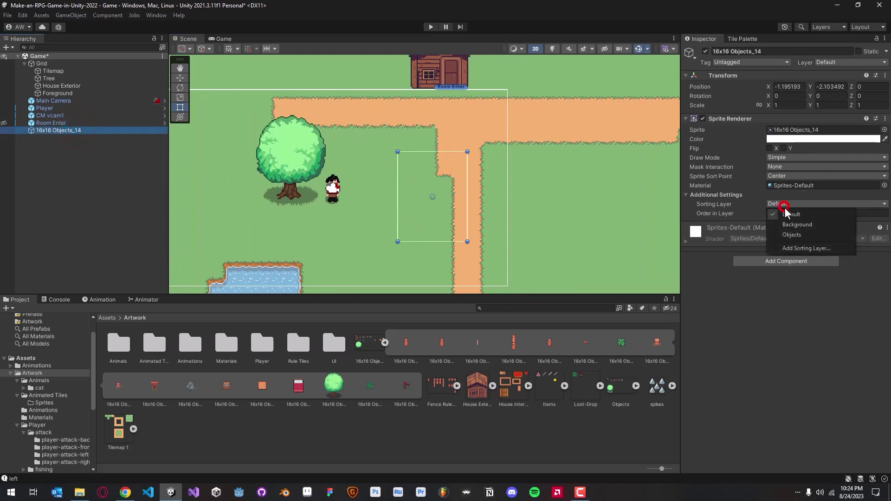
{"action": "left_click", "coordinate": [805, 233]}
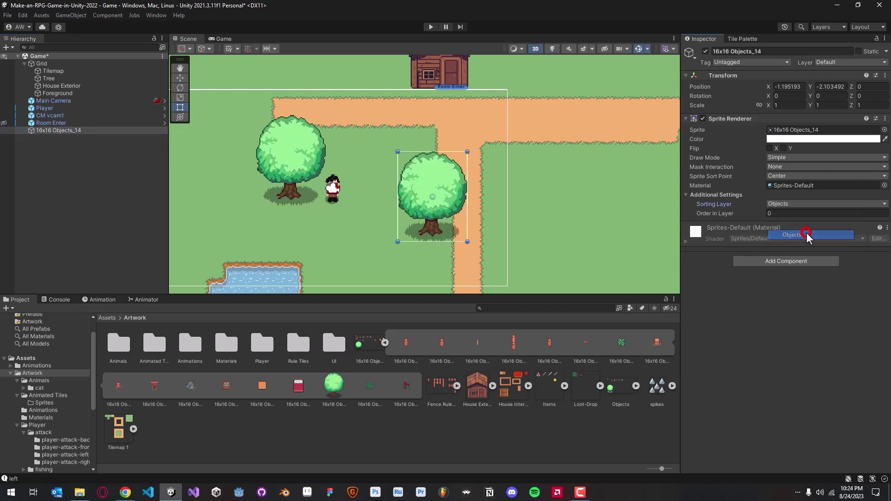
{"action": "left_click", "coordinate": [792, 205]}
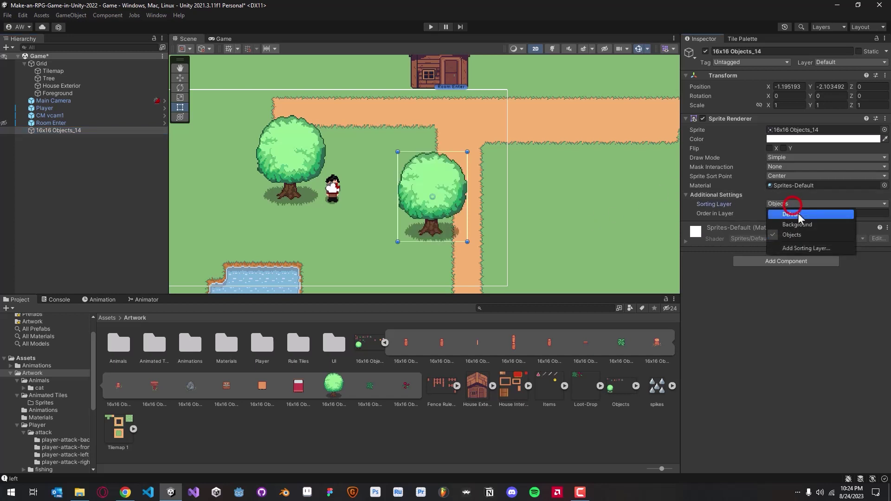
{"action": "left_click", "coordinate": [758, 308]}
{"action": "left_click", "coordinate": [784, 214]}
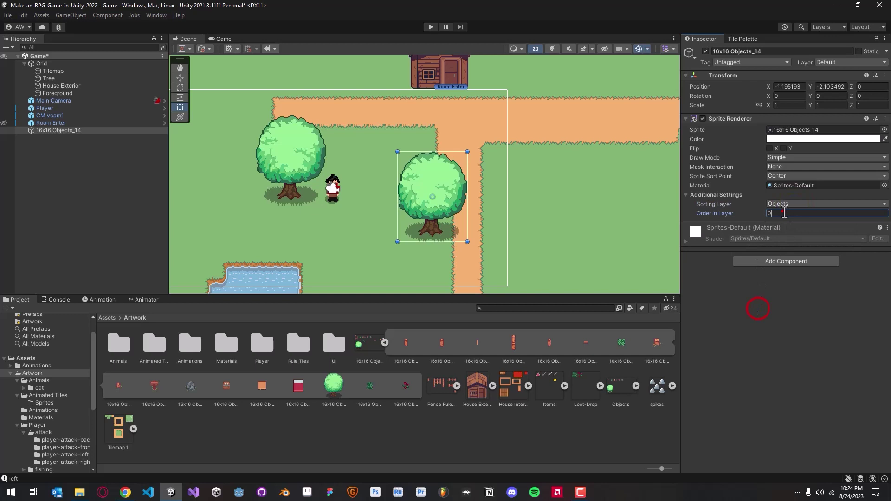
{"action": "type", "text": "1"}
{"action": "left_click", "coordinate": [792, 204]}
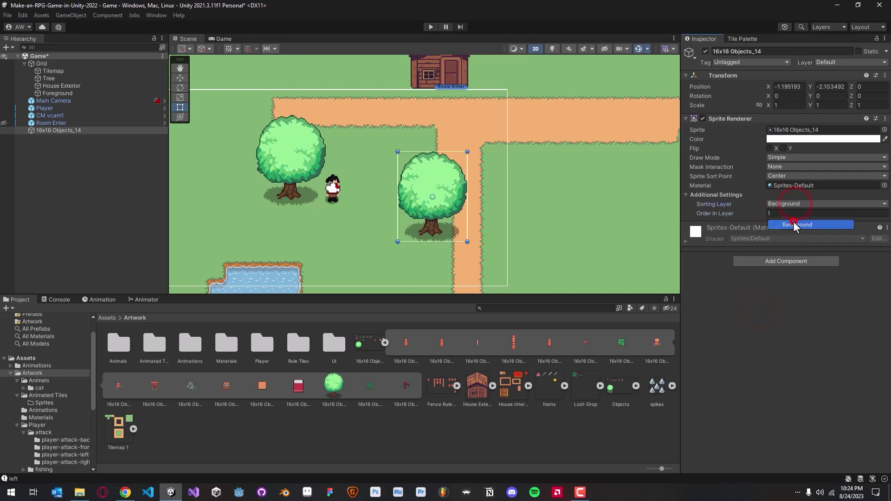
{"action": "left_click", "coordinate": [795, 225]}
{"action": "left_click", "coordinate": [795, 205]}
{"action": "left_click", "coordinate": [793, 214]}
{"action": "left_click", "coordinate": [777, 214]}
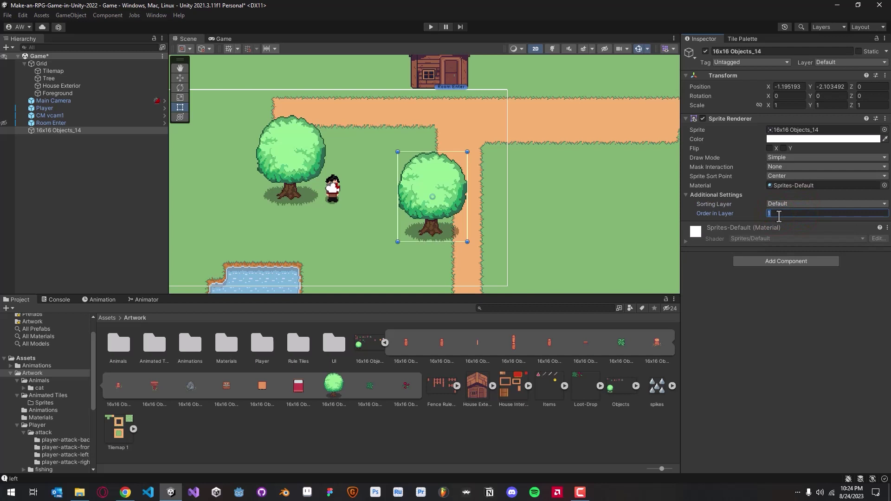
{"action": "type", "text": "0"}
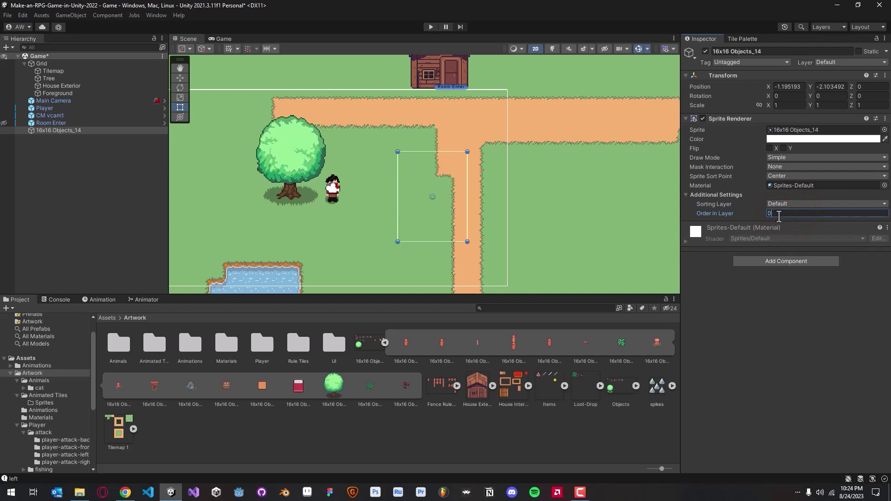
{"action": "type", "text": "1"}
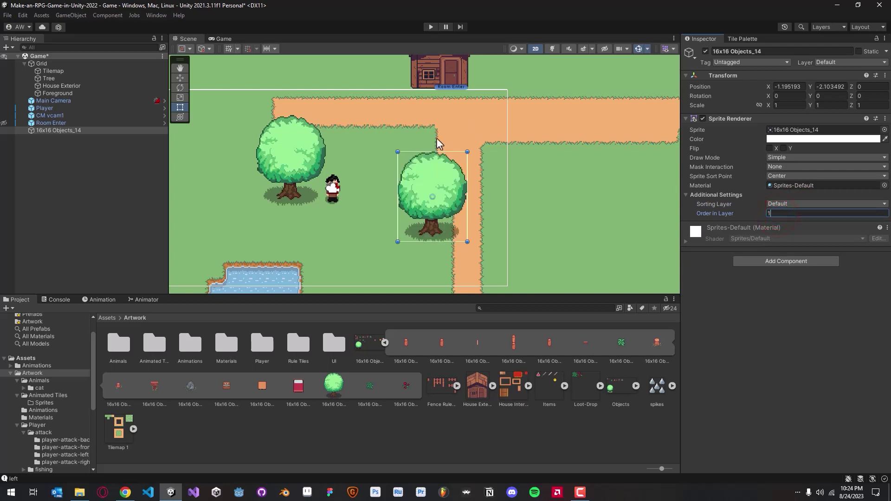
{"action": "left_click", "coordinate": [99, 91]}
{"action": "left_click", "coordinate": [108, 72]}
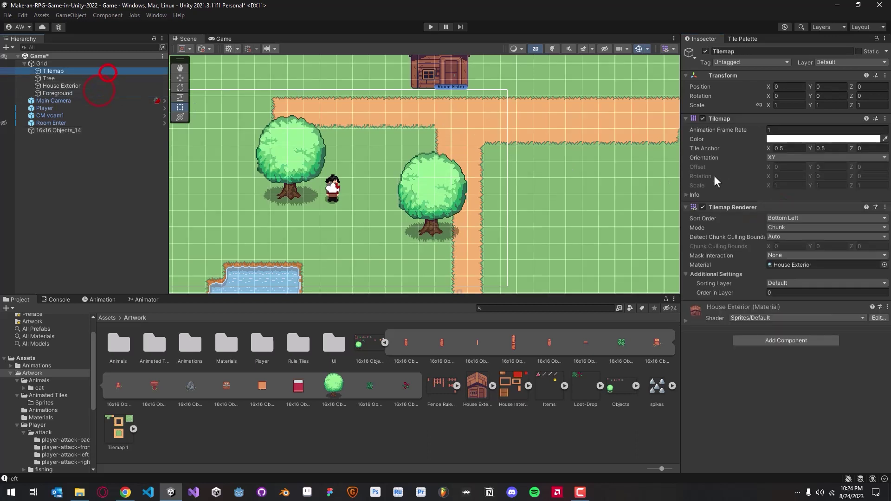
{"action": "left_click", "coordinate": [771, 293]}
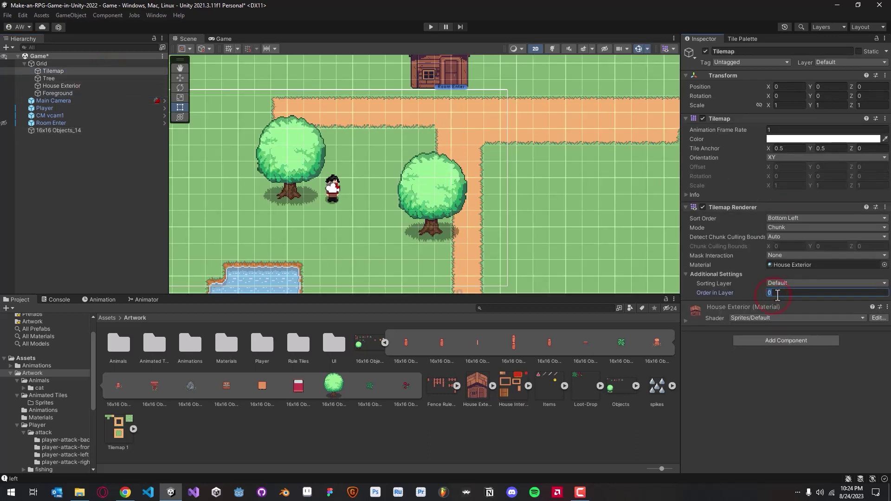
{"action": "left_click", "coordinate": [78, 130]}
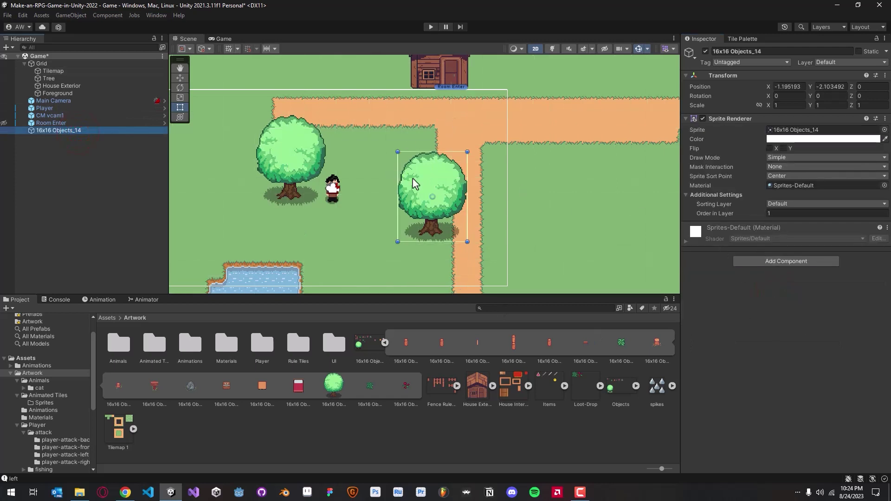
Step: Move the Player just right of the new tree's trunk, to X 0.28, Y -2.85
{"action": "left_click", "coordinate": [423, 197]}
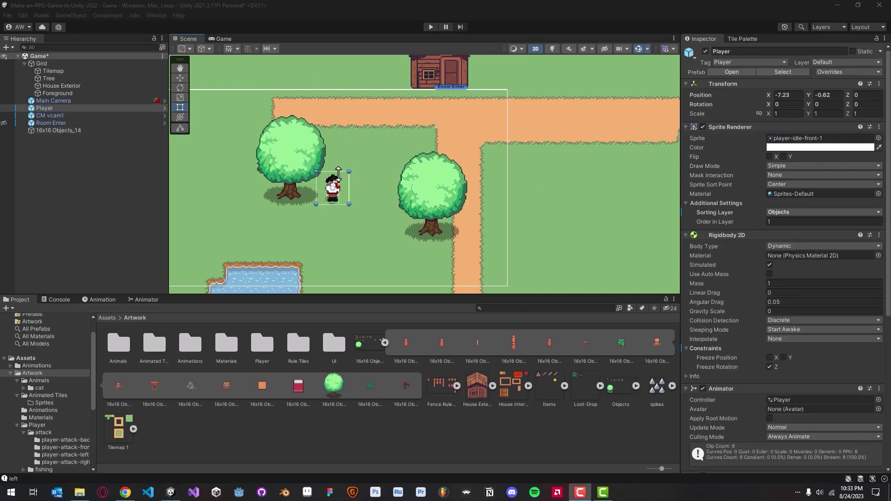
{"action": "left_click_drag", "start_coordinate": [340, 196], "coordinate": [455, 231]}
{"action": "left_click", "coordinate": [410, 171]}
{"action": "left_click", "coordinate": [454, 212]}
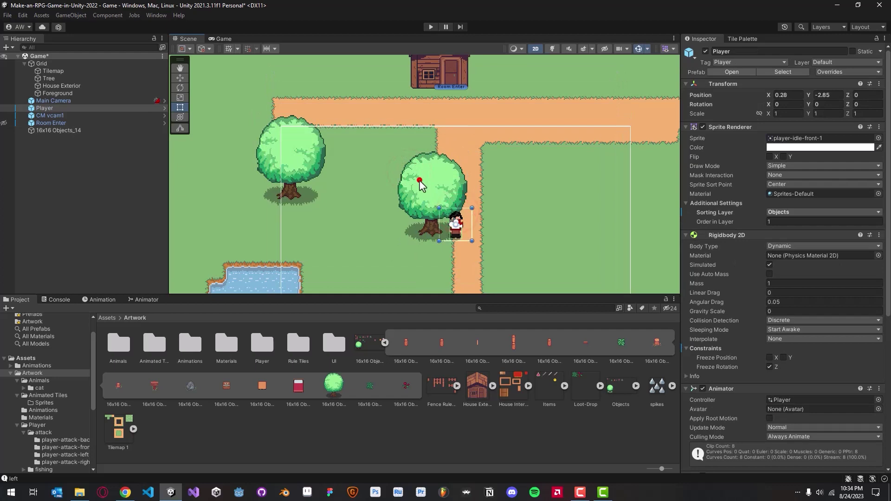
Step: Select the middle tree, 16x16 Objects_14, to show its Default-layer Sprite Renderer
{"action": "left_click", "coordinate": [420, 180]}
{"action": "left_click", "coordinate": [460, 227]}
{"action": "left_click", "coordinate": [450, 223]}
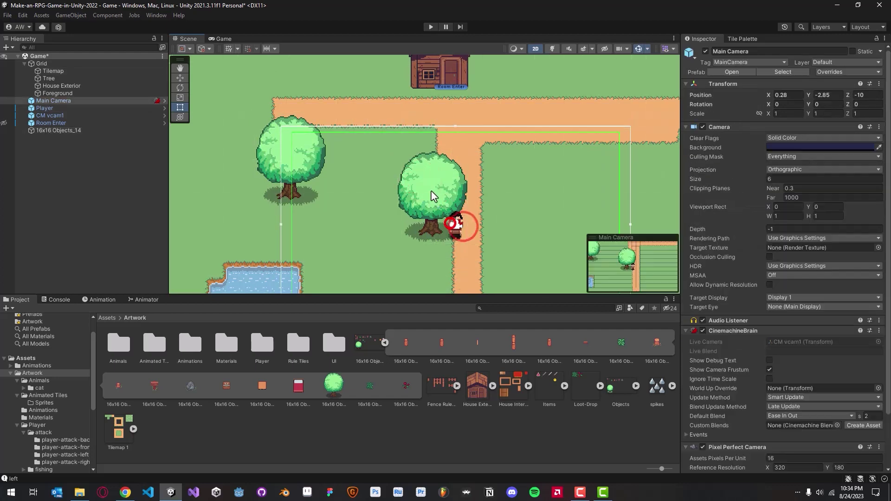
{"action": "left_click", "coordinate": [430, 189]}
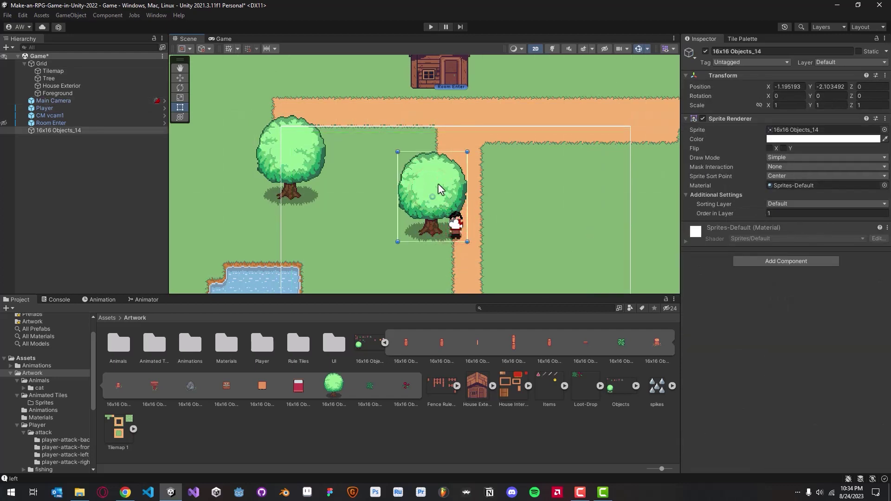
Step: Put the middle tree on the Objects layer and confirm the Player uses Objects, order 1
{"action": "left_click", "coordinate": [786, 206]}
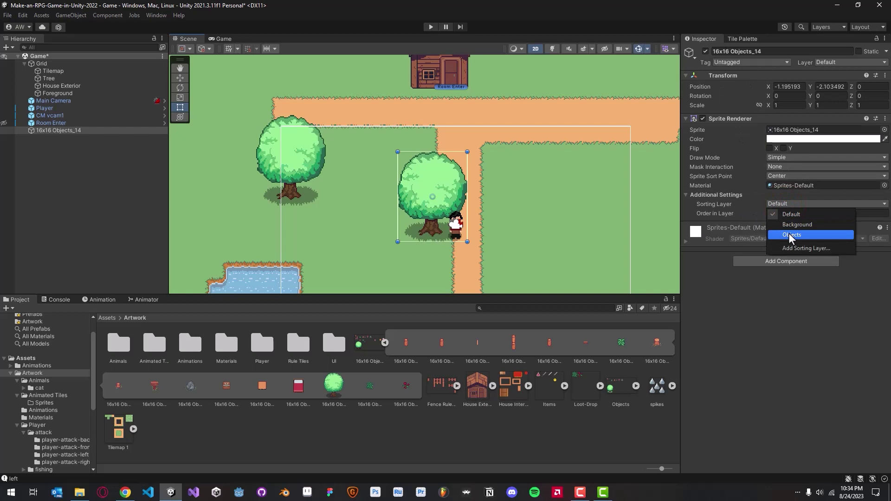
{"action": "left_click", "coordinate": [789, 234]}
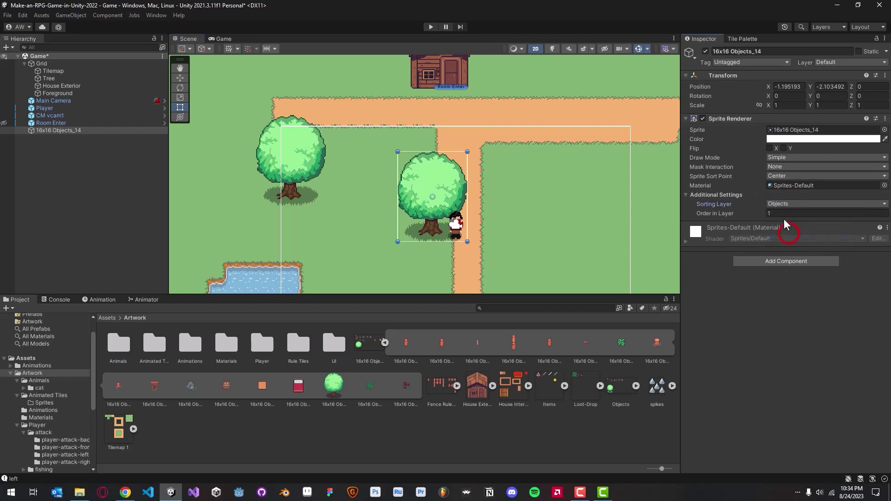
{"action": "left_click", "coordinate": [461, 230]}
{"action": "scroll", "coordinate": [757, 260], "scroll_direction": "down", "scroll_amount": 3}
{"action": "scroll", "coordinate": [763, 209], "scroll_direction": "up", "scroll_amount": 3}
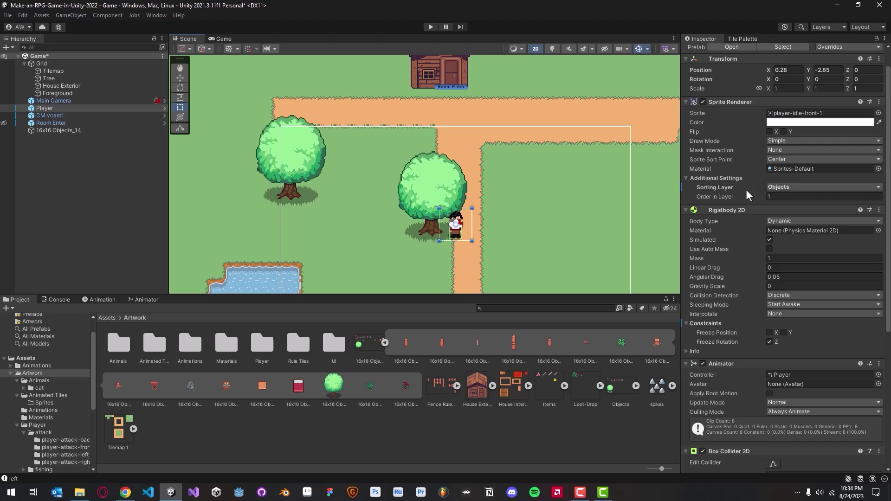
{"action": "left_click", "coordinate": [783, 187]}
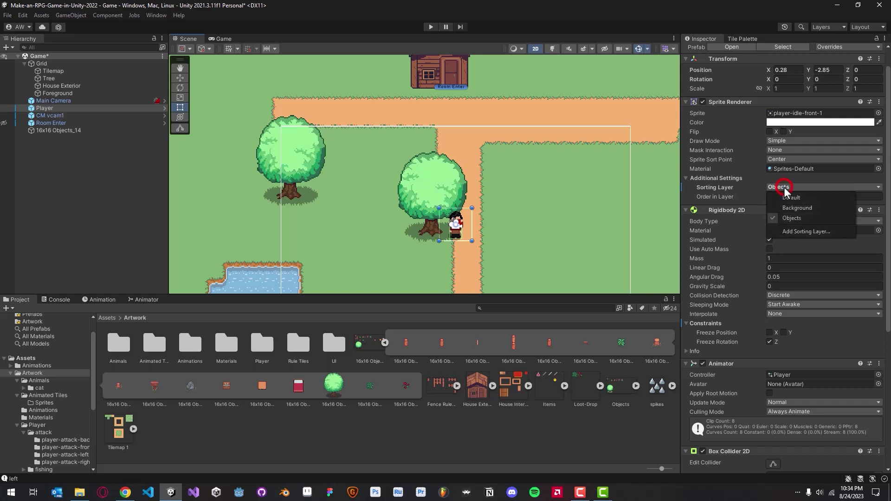
{"action": "left_click", "coordinate": [736, 194]}
{"action": "left_click", "coordinate": [722, 199]}
{"action": "type", "text": "1"}
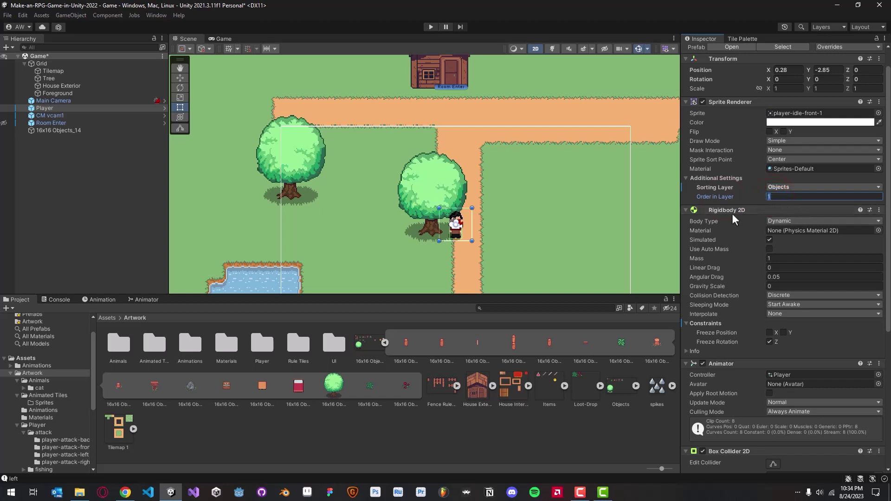
{"action": "left_click", "coordinate": [432, 199]}
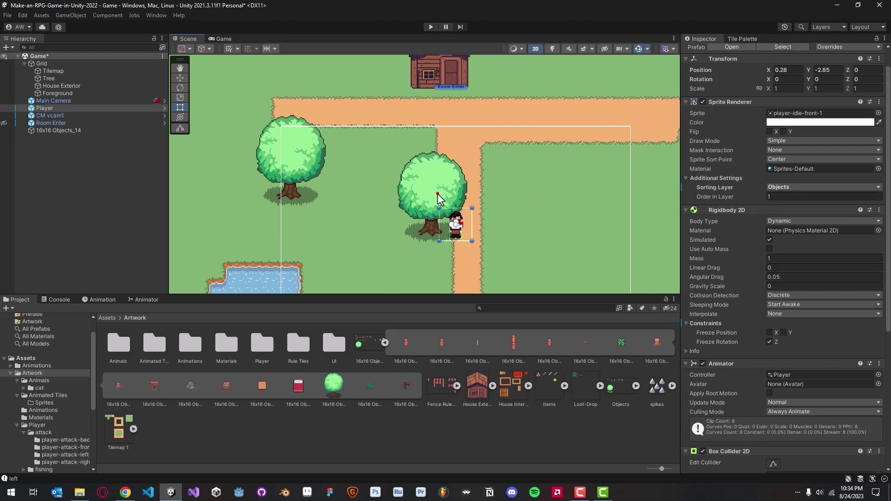
Step: Drag the Player onto the middle tree's trunk, around X -0.82, Y -2.8
{"action": "left_click", "coordinate": [454, 232]}
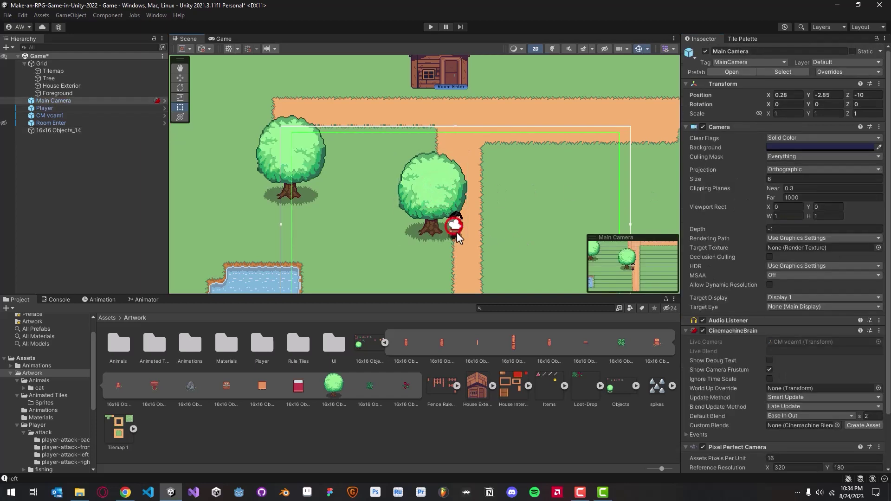
{"action": "left_click", "coordinate": [455, 232]}
{"action": "left_click", "coordinate": [455, 232]}
{"action": "mouse_move", "coordinate": [454, 232]}
{"action": "left_mouse_down"}
{"action": "mouse_move", "coordinate": [446, 191]}
{"action": "mouse_move", "coordinate": [434, 224]}
{"action": "mouse_move", "coordinate": [444, 179]}
{"action": "mouse_move", "coordinate": [443, 229]}
{"action": "mouse_move", "coordinate": [442, 193]}
{"action": "mouse_move", "coordinate": [437, 209]}
{"action": "mouse_move", "coordinate": [452, 212]}
{"action": "mouse_move", "coordinate": [439, 195]}
{"action": "mouse_move", "coordinate": [436, 231]}
{"action": "mouse_move", "coordinate": [448, 235]}
{"action": "mouse_move", "coordinate": [439, 231]}
{"action": "left_mouse_up"}
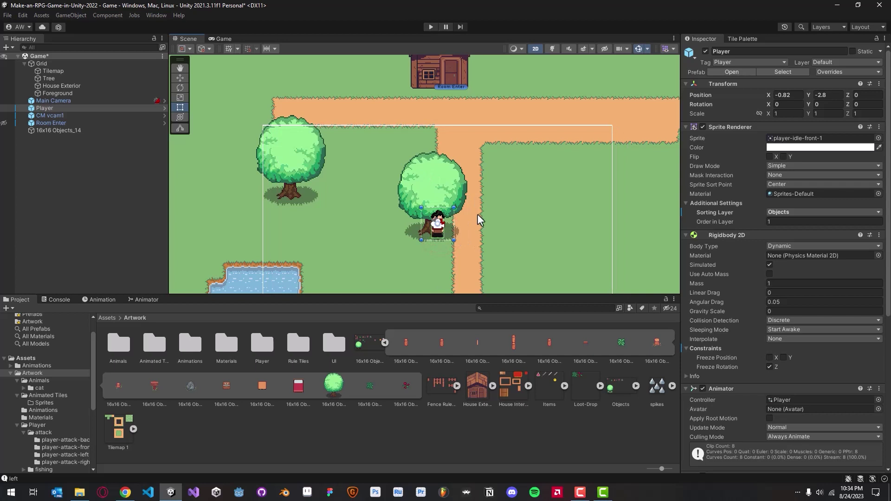
Step: Reselect the middle tree, then select the 16x16 Objects sprite sheet to show its import settings
{"action": "left_click", "coordinate": [432, 197]}
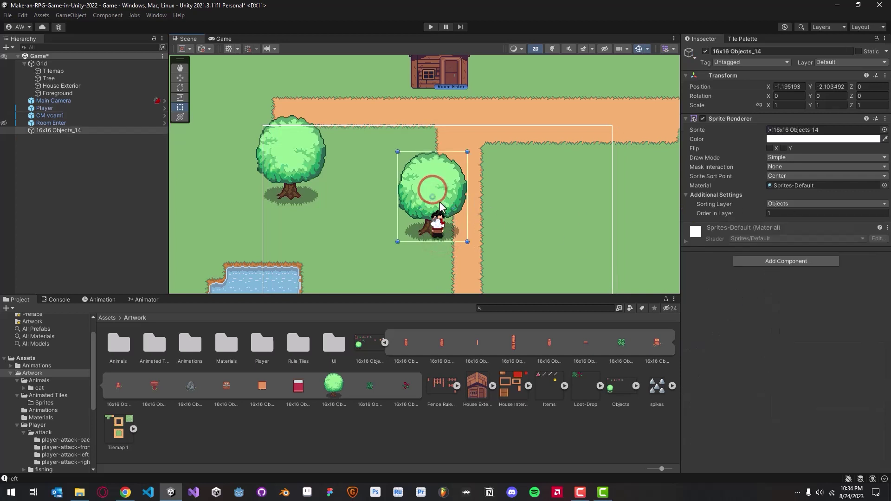
{"action": "left_click", "coordinate": [240, 80]}
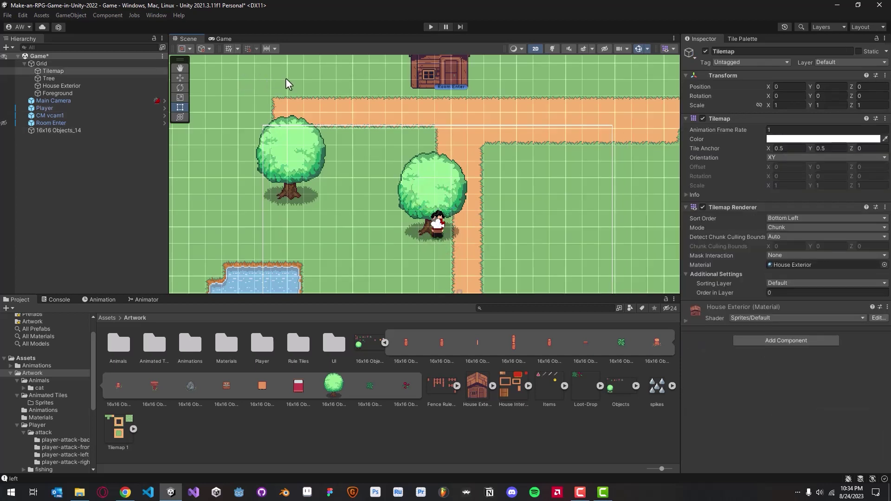
{"action": "left_click", "coordinate": [433, 199]}
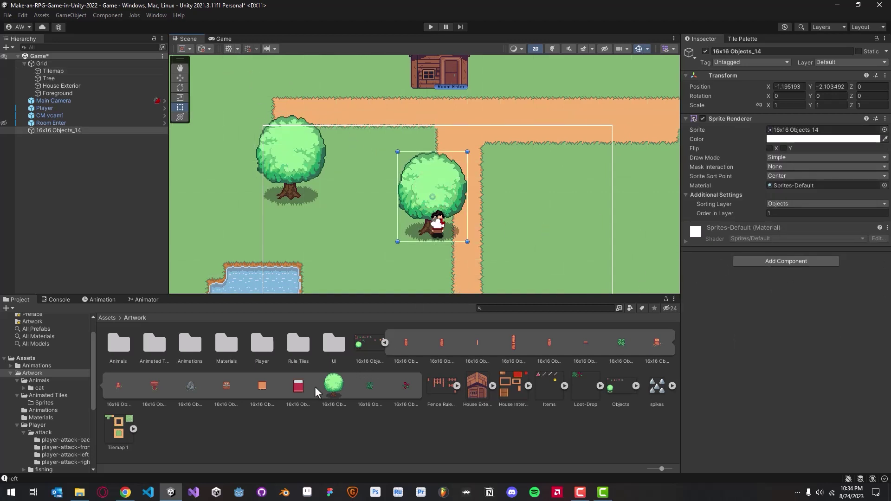
{"action": "left_click", "coordinate": [383, 344]}
{"action": "left_click", "coordinate": [364, 345]}
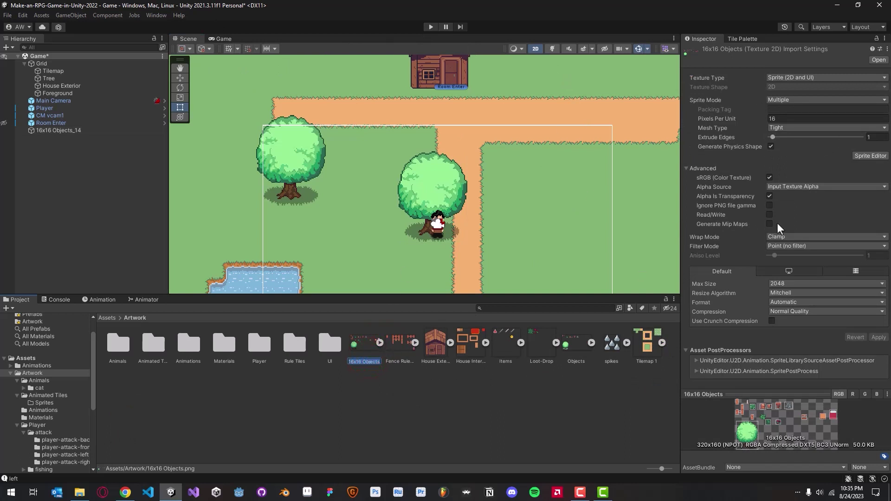
Step: In the Sprite Editor, nudge the tree sprite's custom pivot to about X 0.501, Y 0.345
{"action": "left_click", "coordinate": [863, 156]}
{"action": "left_click", "coordinate": [311, 304]}
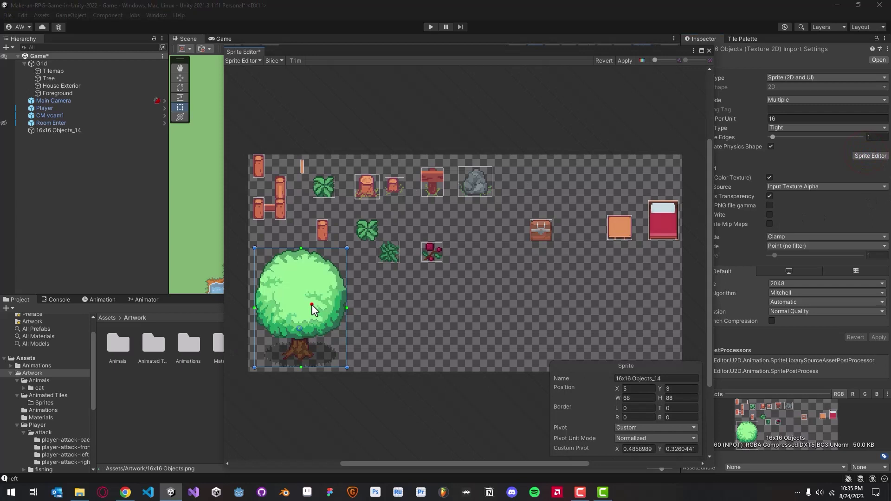
{"action": "left_click_drag", "start_coordinate": [299, 327], "coordinate": [297, 328]}
{"action": "left_click", "coordinate": [708, 50]}
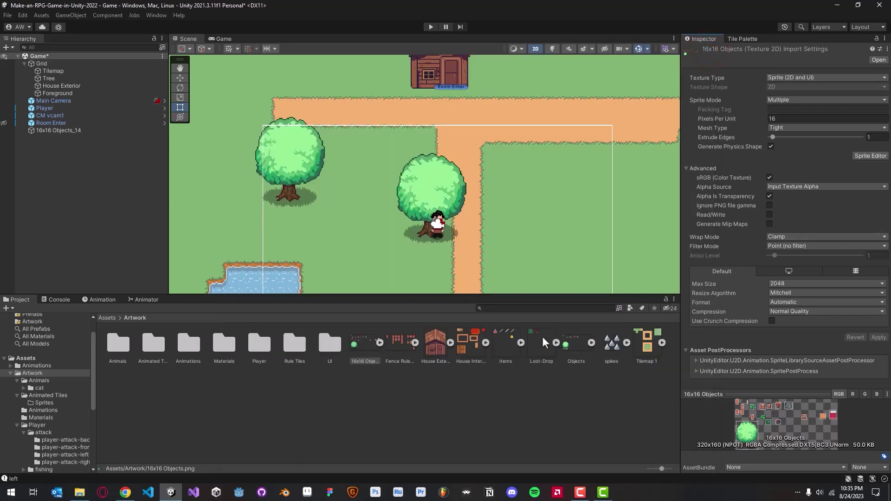
Step: Add a vertical Capsule Collider 2D to the middle tree via Add Component search 'cap'
{"action": "left_click", "coordinate": [441, 193]}
{"action": "left_click", "coordinate": [773, 259]}
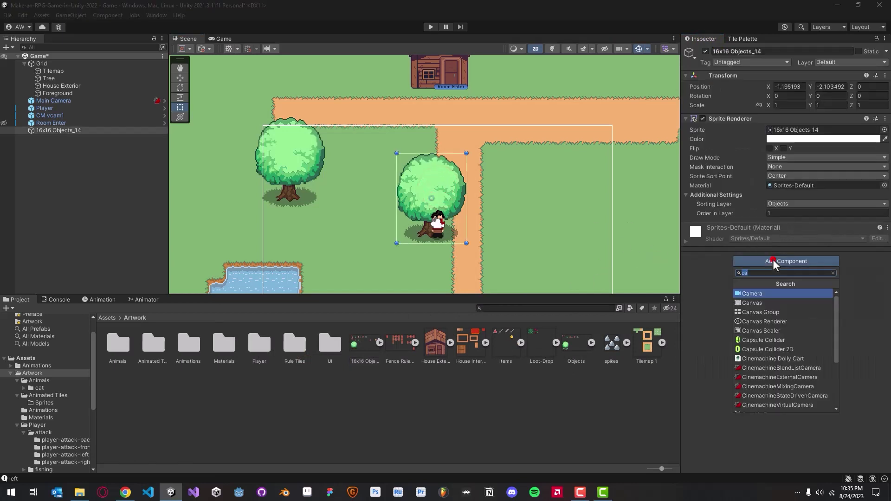
{"action": "type", "text": "cap"}
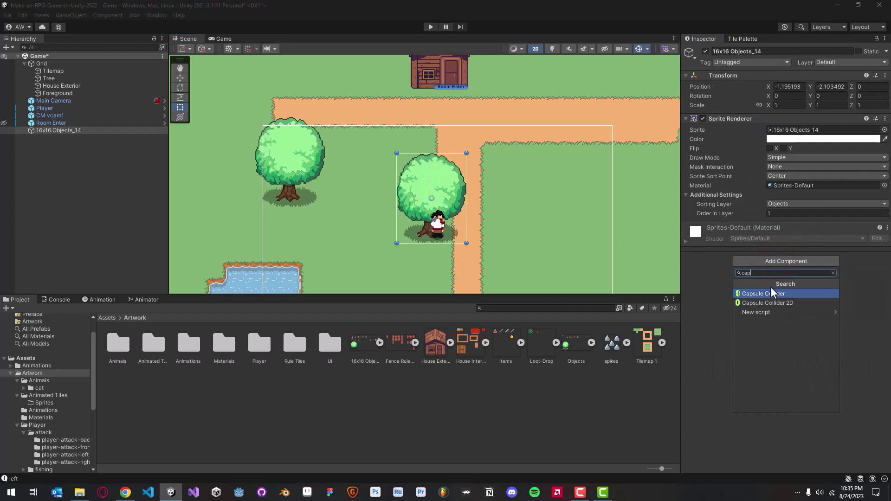
{"action": "key", "text": "Down"}
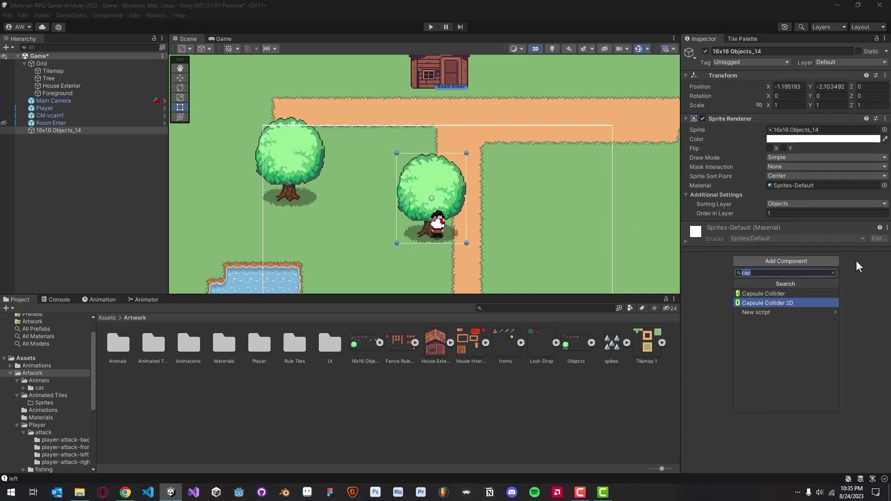
{"action": "left_click", "coordinate": [778, 303]}
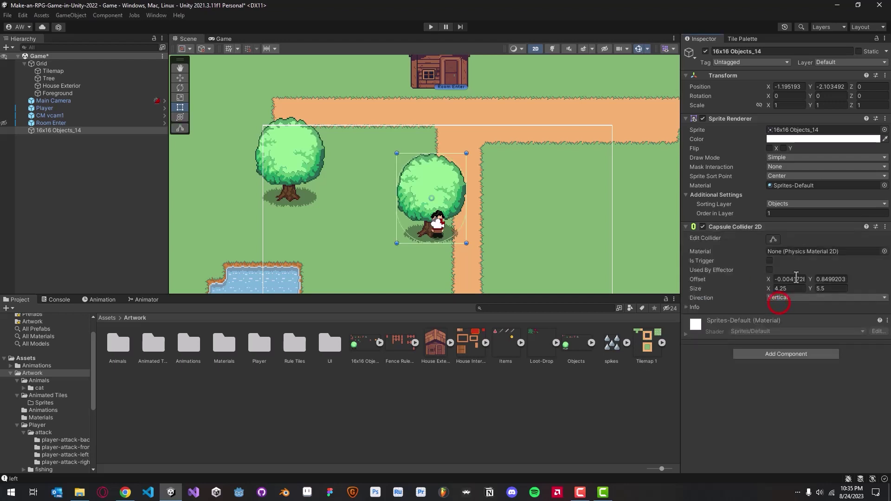
{"action": "left_click", "coordinate": [434, 200]}
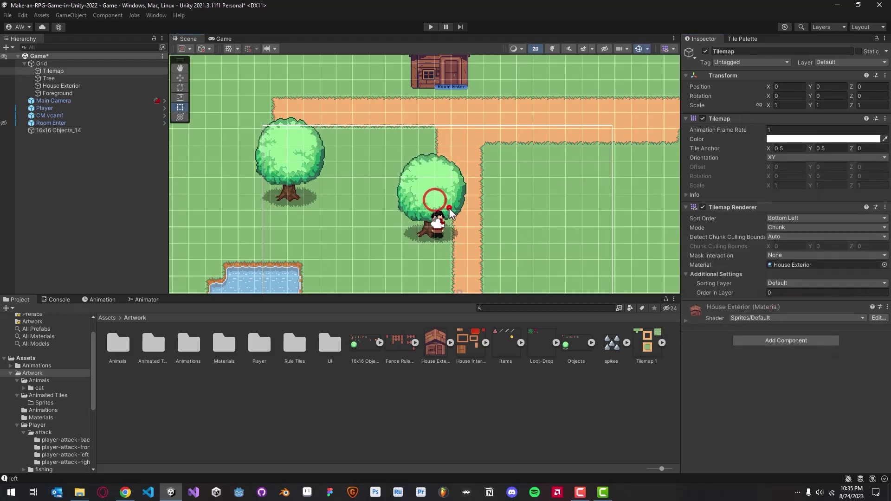
{"action": "left_click", "coordinate": [444, 204]}
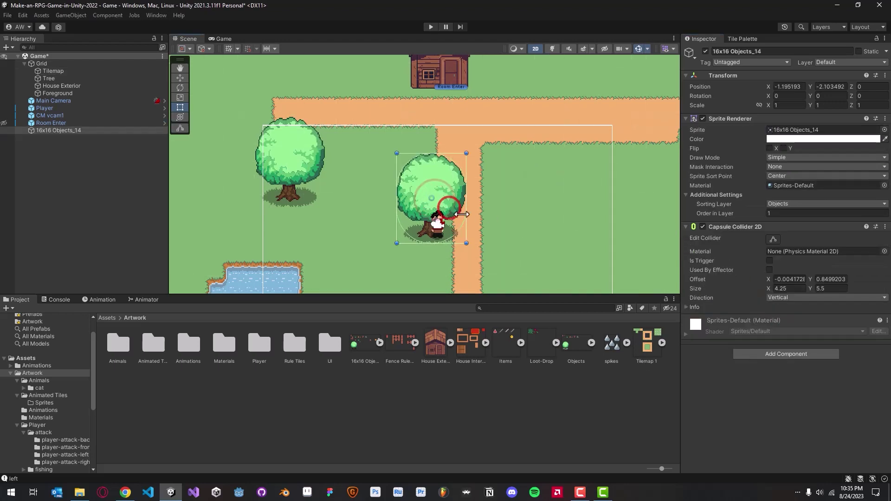
Step: Shrink the tree's capsule collider to about 0.46 by 1.0, offset -0.139, -0.617, around the trunk
{"action": "left_click", "coordinate": [772, 240]}
{"action": "left_click_drag", "start_coordinate": [464, 196], "coordinate": [427, 210]}
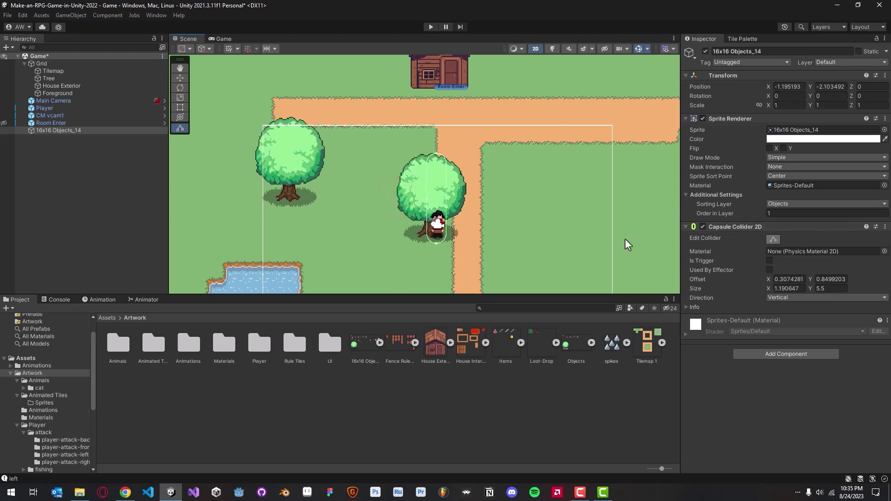
{"action": "left_click_drag", "start_coordinate": [433, 243], "coordinate": [435, 233]}
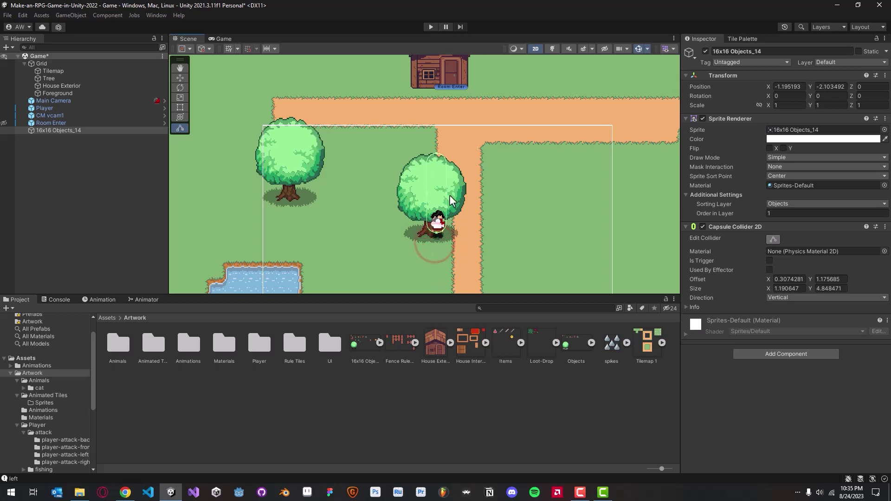
{"action": "left_click_drag", "start_coordinate": [447, 195], "coordinate": [436, 195]}
{"action": "left_click_drag", "start_coordinate": [431, 153], "coordinate": [426, 221]}
{"action": "scroll", "coordinate": [431, 226], "scroll_direction": "up", "scroll_amount": 8}
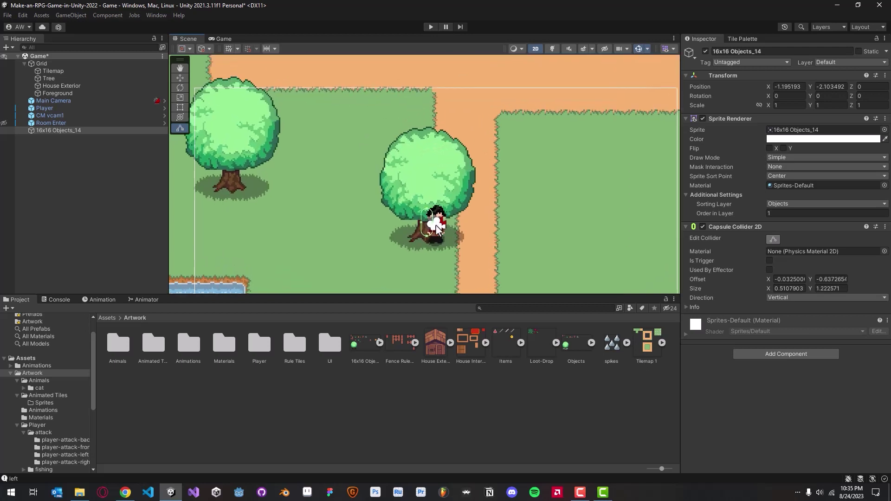
{"action": "left_click_drag", "start_coordinate": [408, 218], "coordinate": [433, 219]}
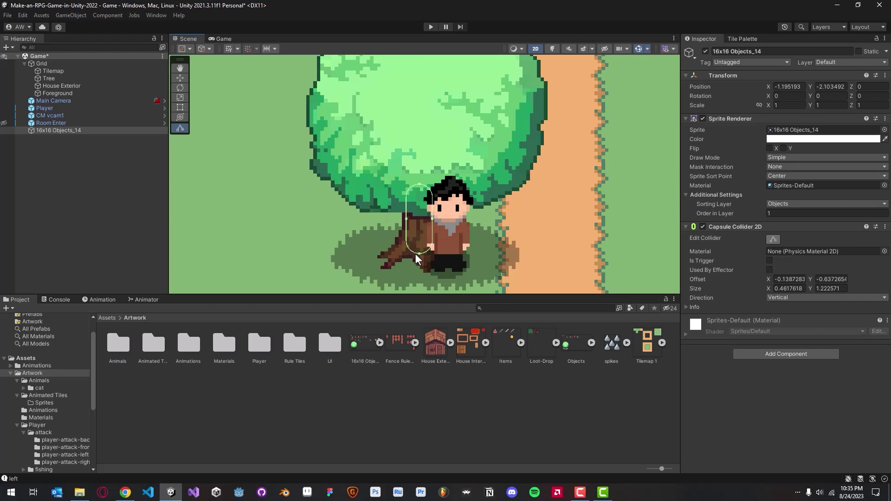
{"action": "mouse_move", "coordinate": [419, 257]}
{"action": "left_mouse_down"}
{"action": "mouse_move", "coordinate": [420, 231]}
{"action": "mouse_move", "coordinate": [419, 244]}
{"action": "left_mouse_up"}
{"action": "left_click_drag", "start_coordinate": [421, 188], "coordinate": [420, 190]}
{"action": "left_click_drag", "start_coordinate": [417, 245], "coordinate": [418, 247]}
Step: Move the Player onto the path just right of the tree
{"action": "left_click", "coordinate": [574, 183]}
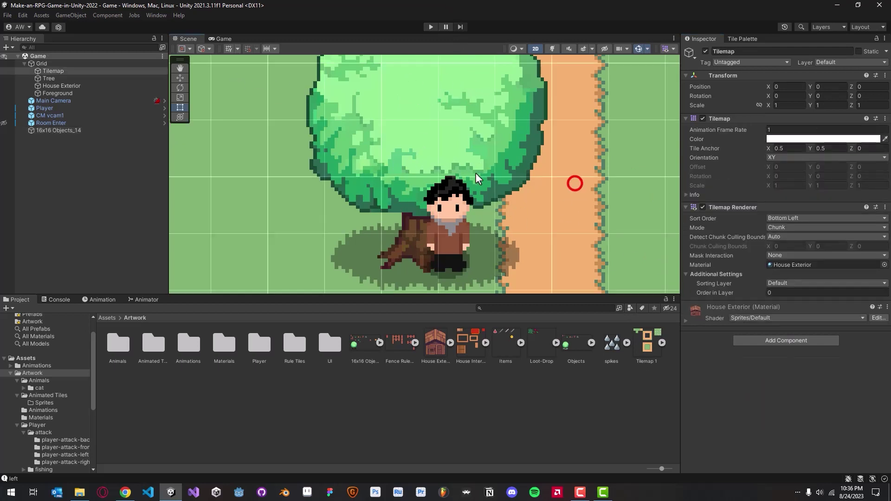
{"action": "scroll", "coordinate": [464, 167], "scroll_direction": "down", "scroll_amount": 3}
{"action": "left_click", "coordinate": [452, 214]}
{"action": "left_click_drag", "start_coordinate": [452, 217], "coordinate": [521, 212]}
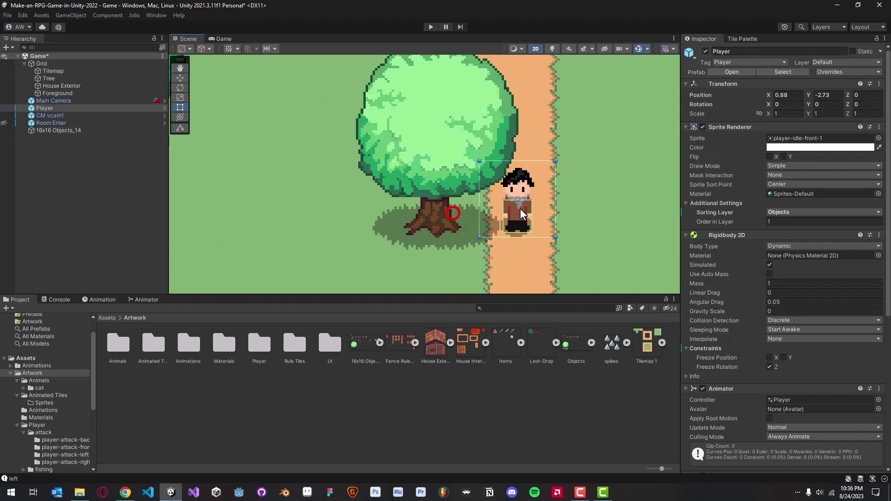
Step: Playtest walking the player behind, beside and in front of the tree trunk, then stop
{"action": "left_click", "coordinate": [429, 28]}
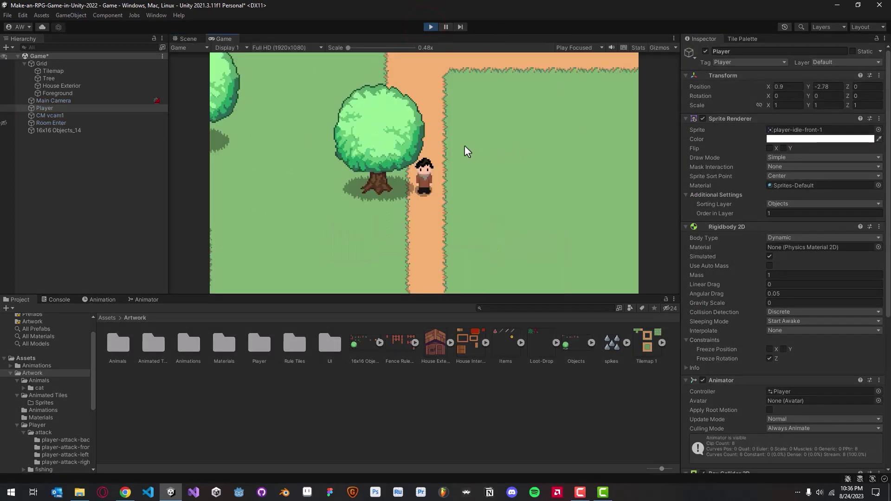
{"action": "key", "text": "a"}
{"action": "key", "text": "w"}
{"action": "key", "text": "a"}
{"action": "key", "text": "s"}
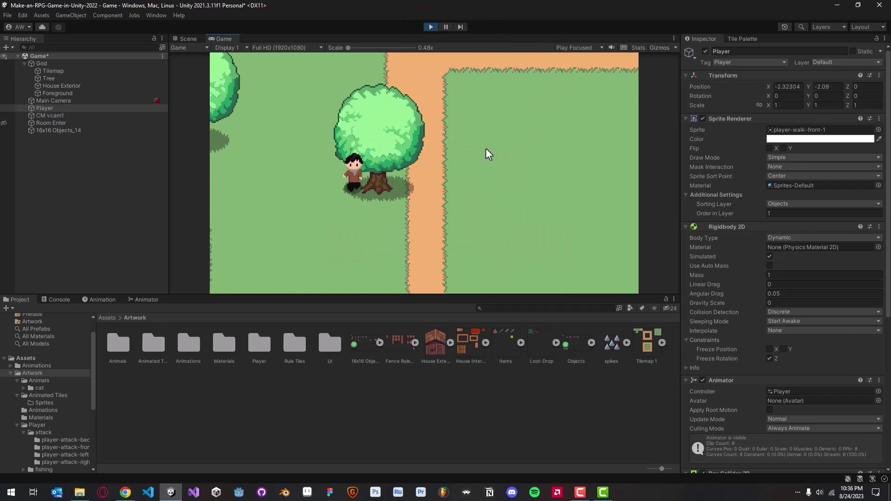
{"action": "key", "text": "w"}
{"action": "key", "text": "d"}
{"action": "key", "text": "s"}
{"action": "key", "text": "a"}
{"action": "key", "text": "w"}
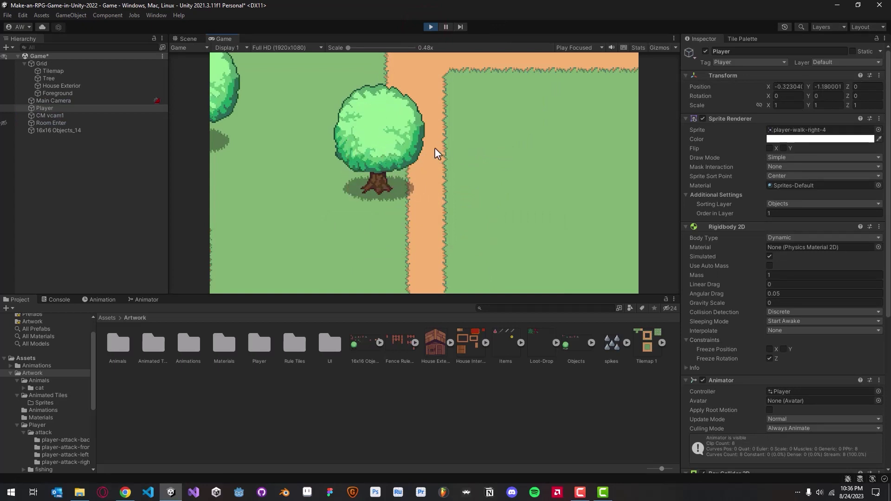
{"action": "key", "text": "a"}
{"action": "key", "text": "s"}
{"action": "key", "text": "d"}
{"action": "key", "text": "Right"}
{"action": "key", "text": "Up"}
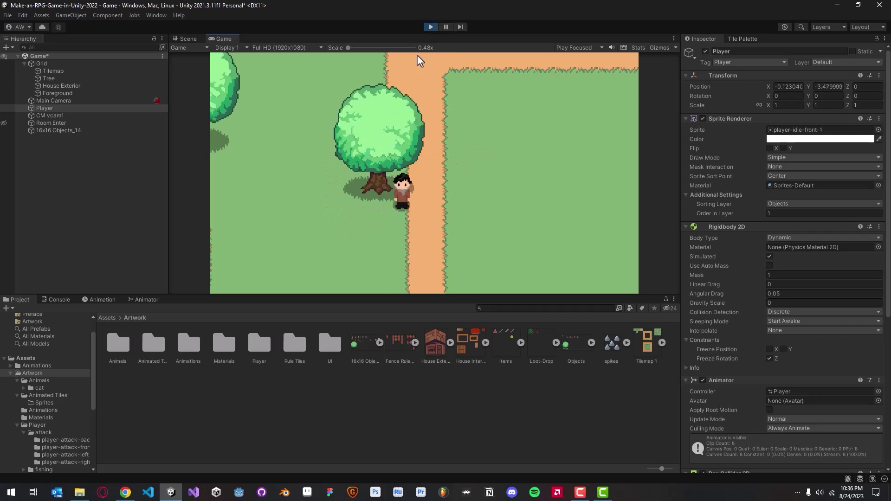
{"action": "left_click", "coordinate": [429, 27]}
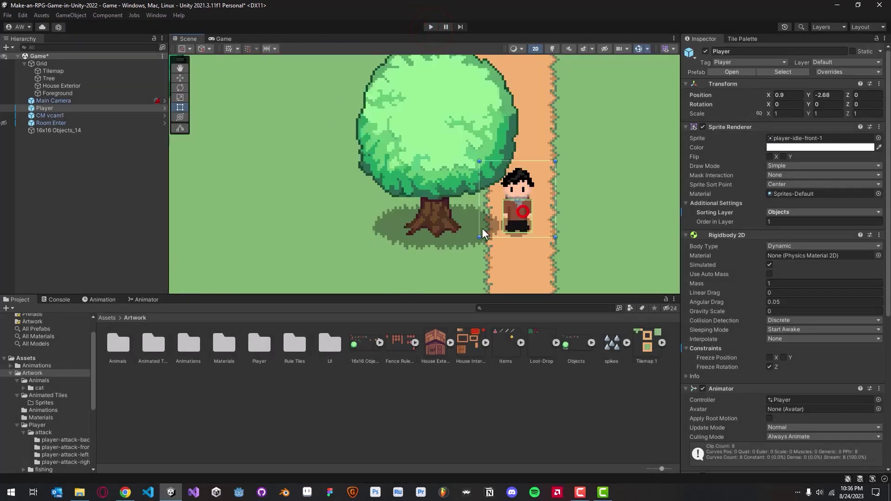
Step: Uncheck Freeze Rotation Z in the Player's Rigidbody 2D Constraints and start a play test
{"action": "left_click", "coordinate": [420, 168]}
{"action": "left_click", "coordinate": [527, 219]}
{"action": "left_click", "coordinate": [687, 349]}
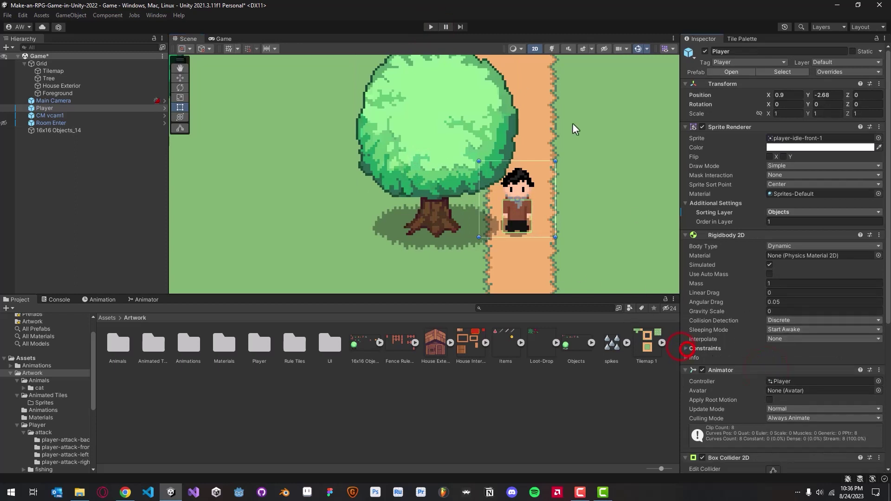
{"action": "left_click", "coordinate": [46, 109]}
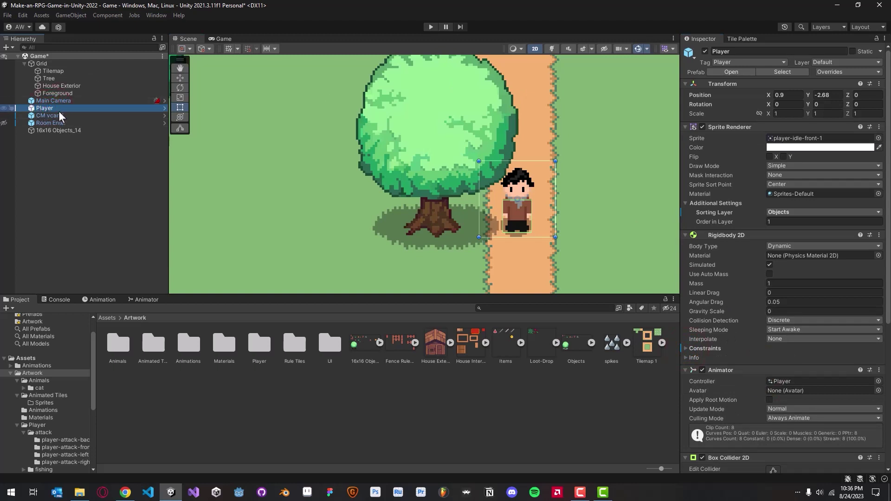
{"action": "left_click", "coordinate": [686, 349]}
{"action": "left_click", "coordinate": [686, 348]}
{"action": "left_click", "coordinate": [686, 349]}
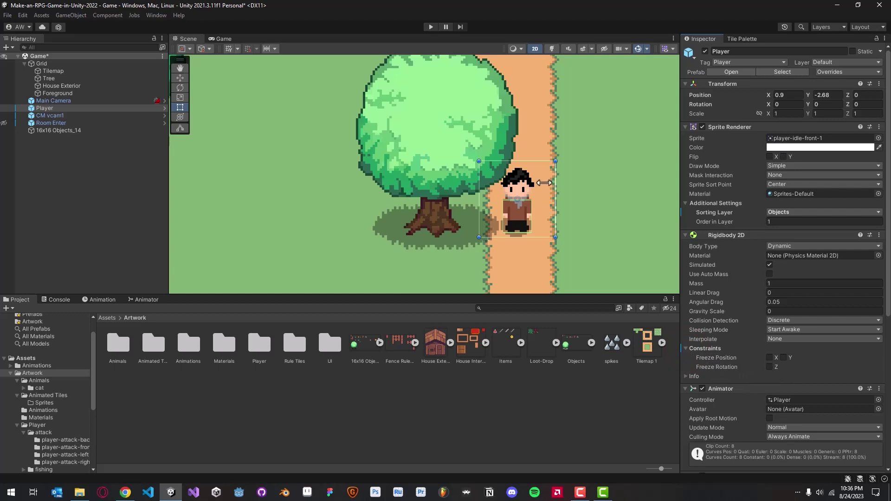
{"action": "left_click", "coordinate": [429, 26]}
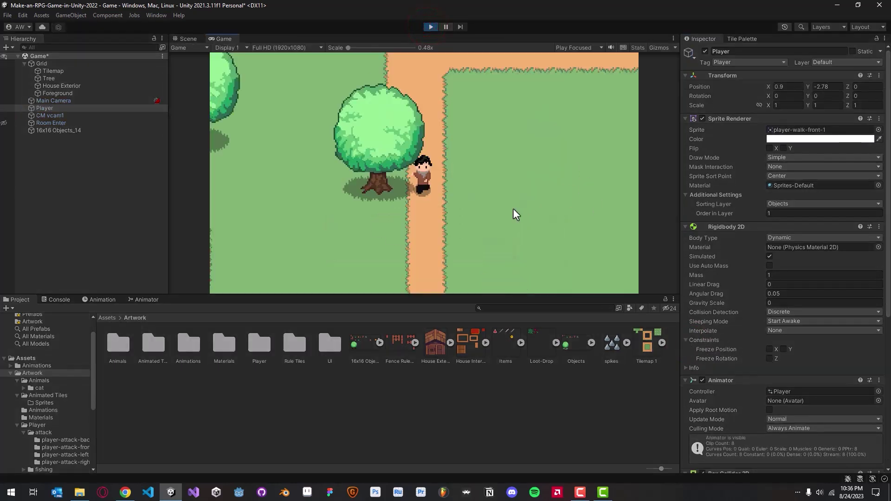
Step: Walk the player into the trunk to watch it tip and spin, then stop play mode
{"action": "key", "text": "s"}
{"action": "key", "text": "a"}
{"action": "key", "text": "w"}
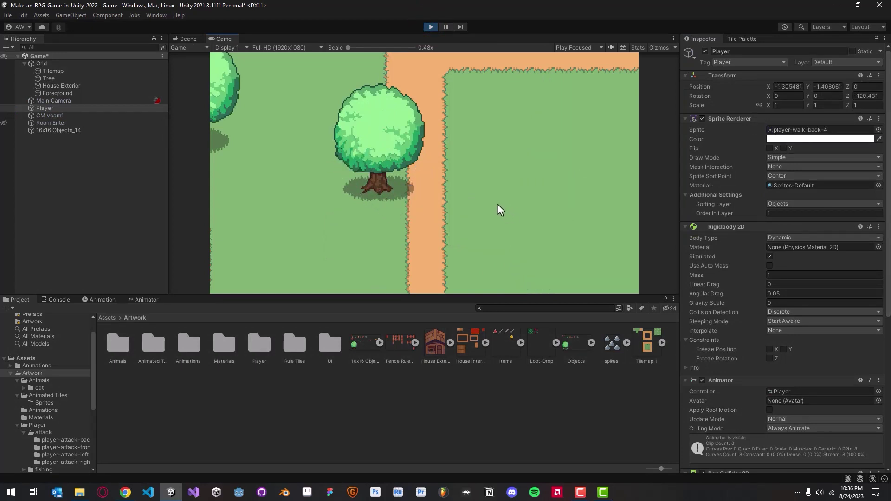
{"action": "key", "text": "d"}
{"action": "key", "text": "s"}
{"action": "key", "text": "a"}
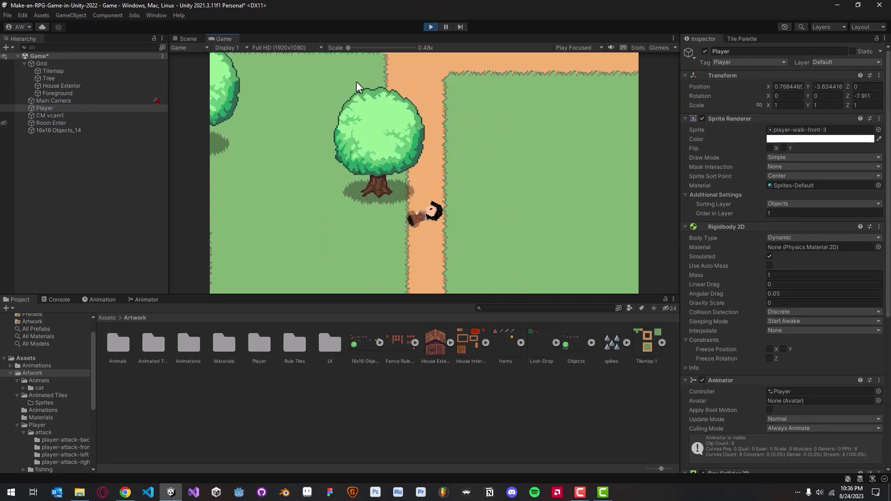
{"action": "key", "text": "w"}
{"action": "key", "text": "a"}
{"action": "key", "text": "w"}
{"action": "key", "text": "d"}
{"action": "key", "text": "s"}
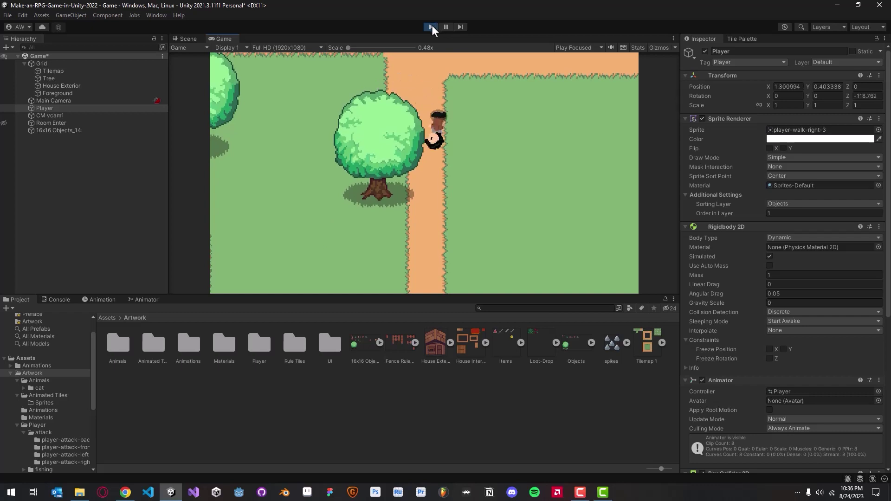
{"action": "key", "text": "s"}
{"action": "key", "text": "a"}
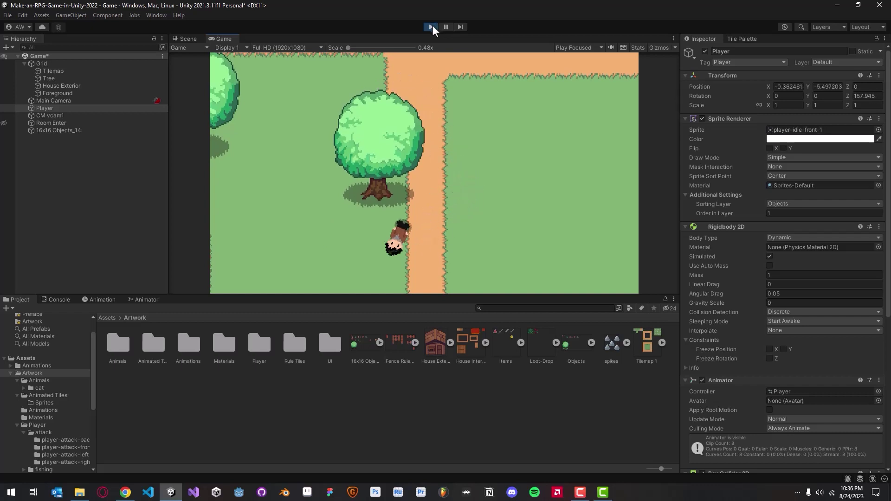
{"action": "left_click", "coordinate": [432, 26]}
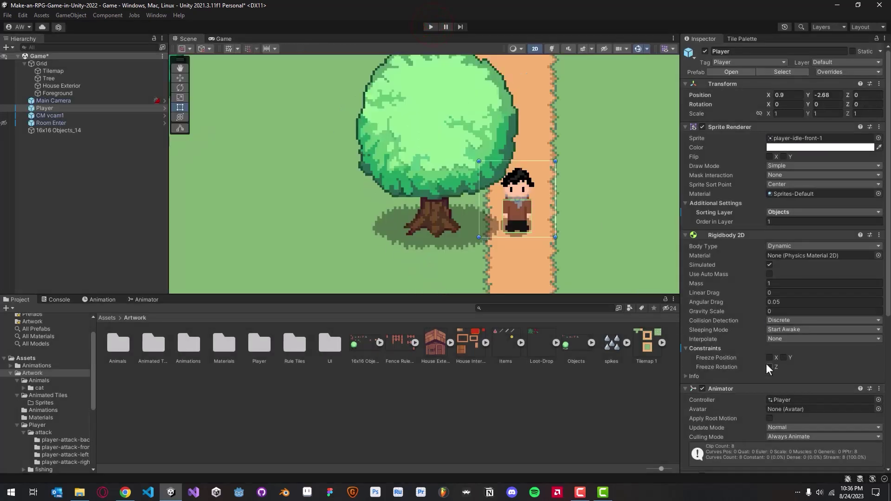
Step: Save the scene and playtest walking around the tree, confirming the player no longer spins
{"action": "key", "text": "ctrl+s"}
{"action": "left_click", "coordinate": [431, 27]}
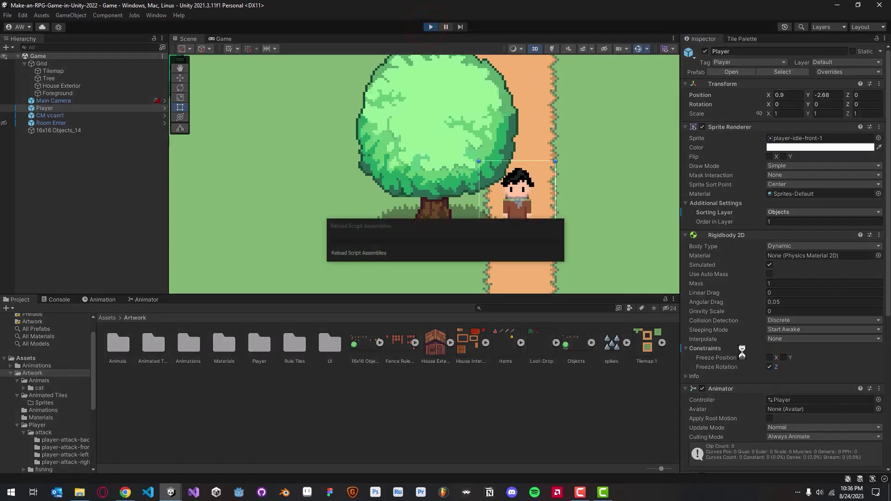
{"action": "key", "text": "s"}
{"action": "key", "text": "a"}
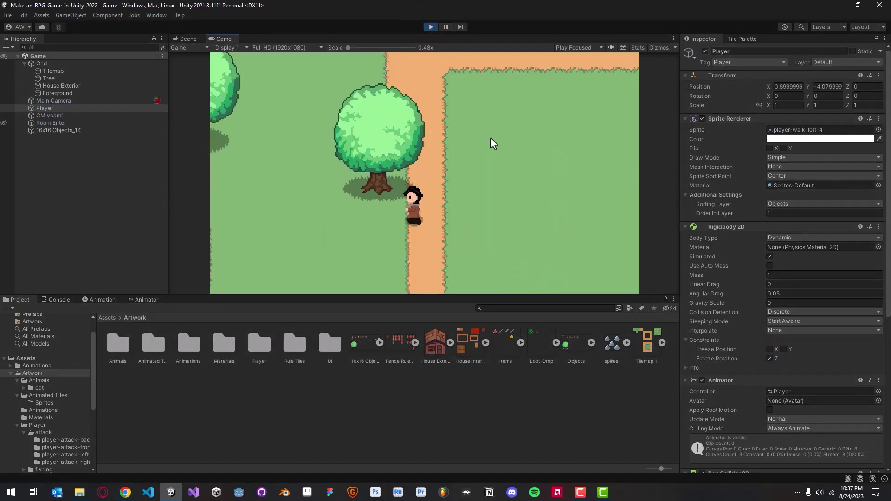
{"action": "key", "text": "w"}
{"action": "key", "text": "d"}
{"action": "key", "text": "s"}
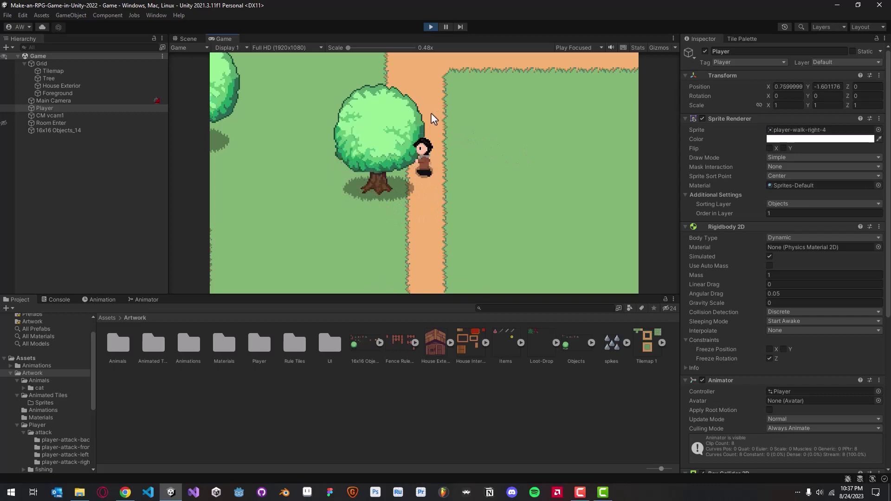
{"action": "key", "text": "a"}
{"action": "key", "text": "s"}
{"action": "key", "text": "a"}
{"action": "key", "text": "w"}
{"action": "key", "text": "d"}
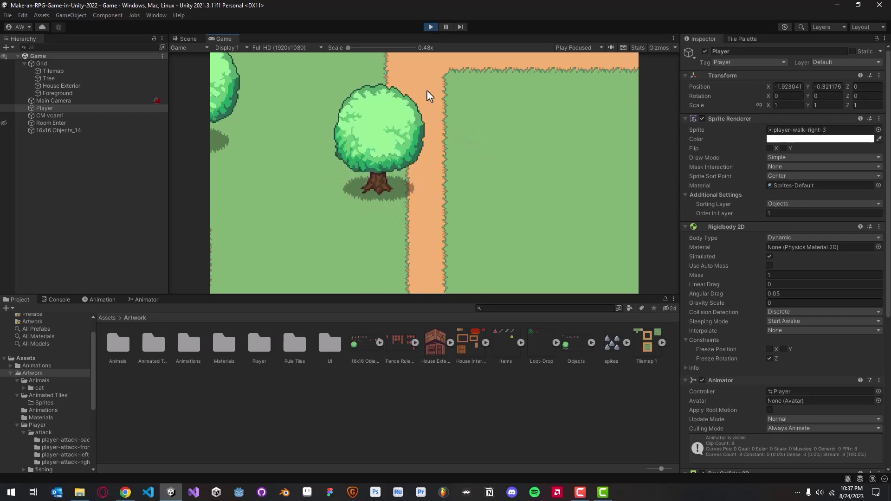
{"action": "key", "text": "s"}
{"action": "key", "text": "a"}
{"action": "key", "text": "s"}
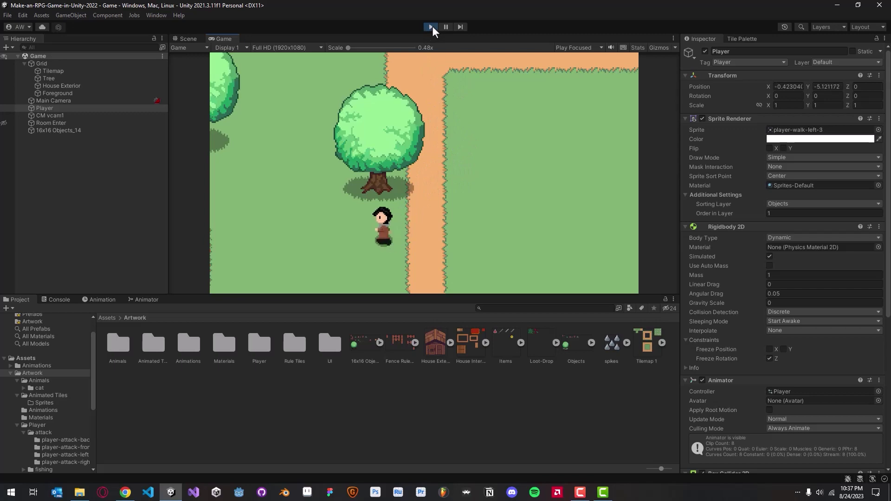
{"action": "left_click", "coordinate": [431, 26]}
Step: Zoom and pan the Scene view to frame the tree and player
{"action": "scroll", "coordinate": [438, 181], "scroll_direction": "down", "scroll_amount": 5}
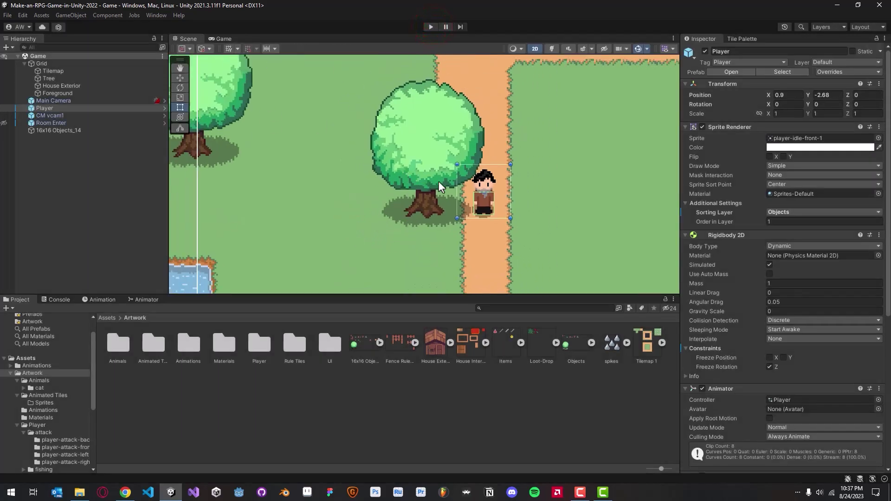
{"action": "scroll", "coordinate": [421, 181], "scroll_direction": "up", "scroll_amount": 2}
{"action": "middle_click_drag", "start_coordinate": [420, 176], "coordinate": [396, 135]}
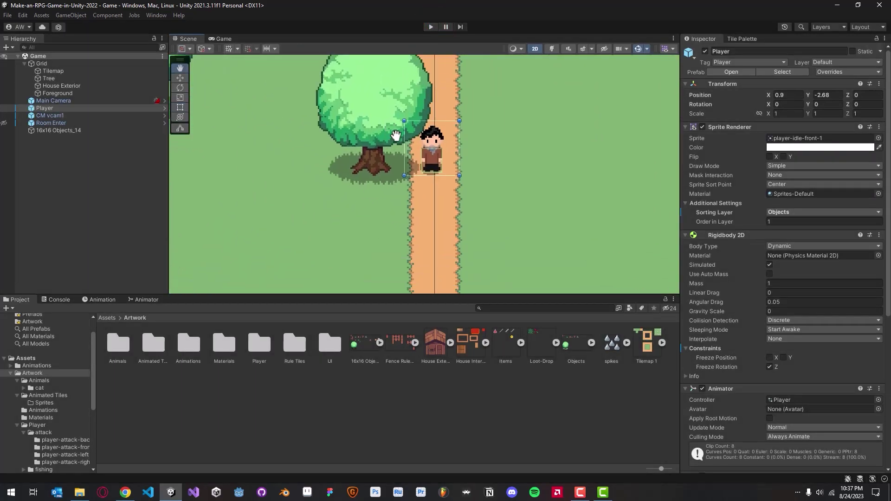